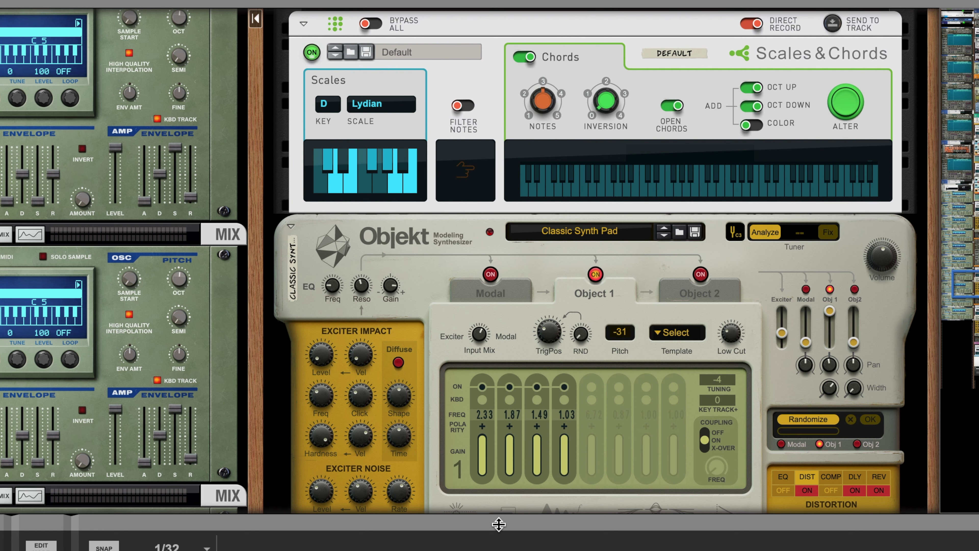
# - Record a four-bar chord progression on the Classic Synth Pad track, stopping the recording once all the chords are captured
pyautogui.moveTo(499, 525); pyautogui.dragTo(577, 33)
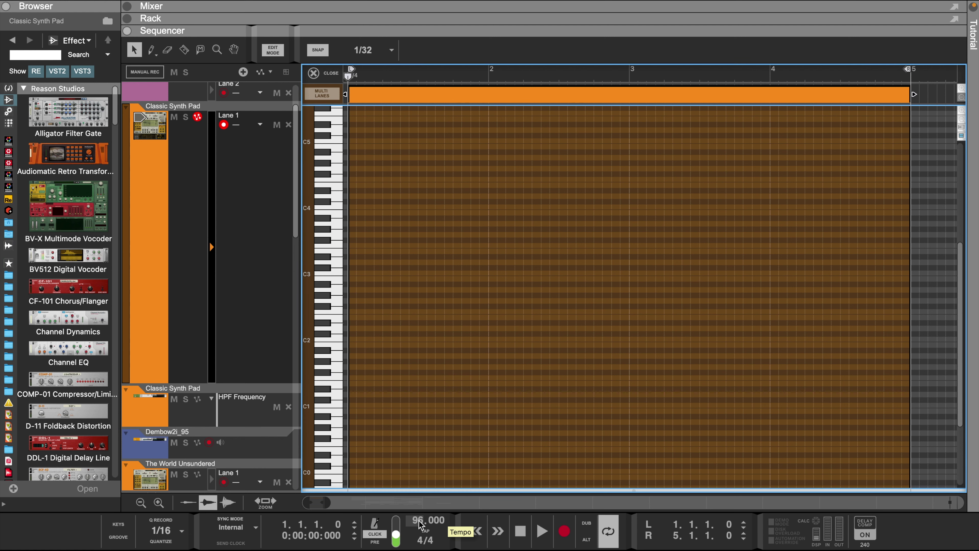
pyautogui.click(565, 530)
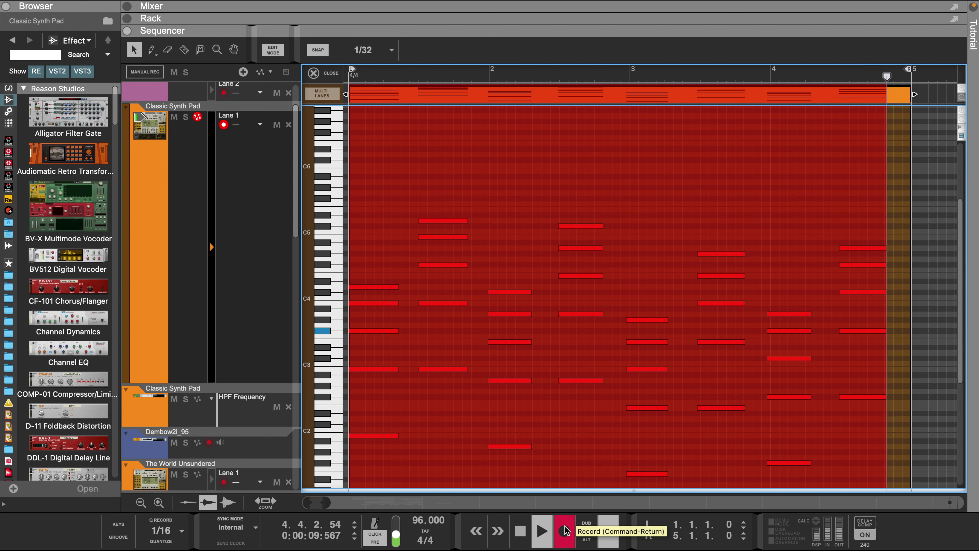
pyautogui.scroll(-3, 553, 434)
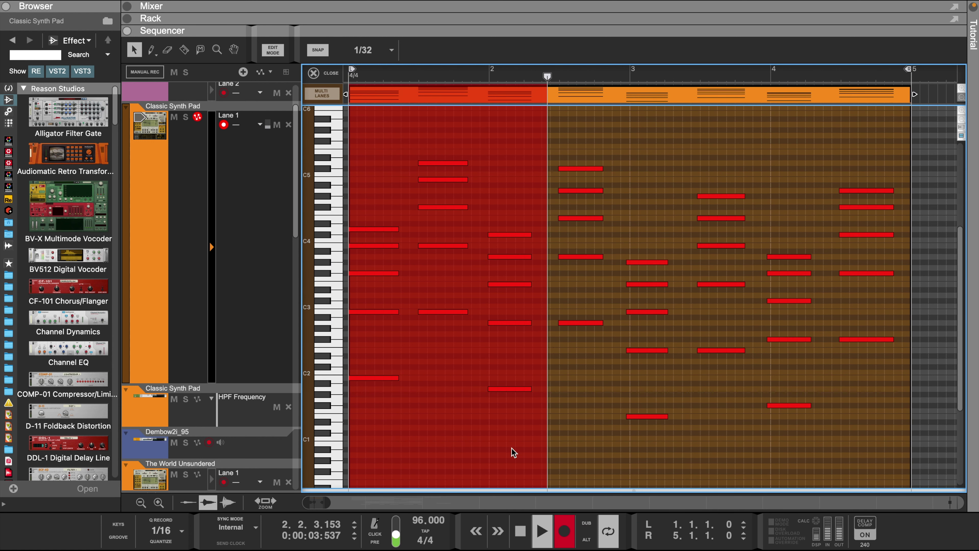
pyautogui.click(565, 530)
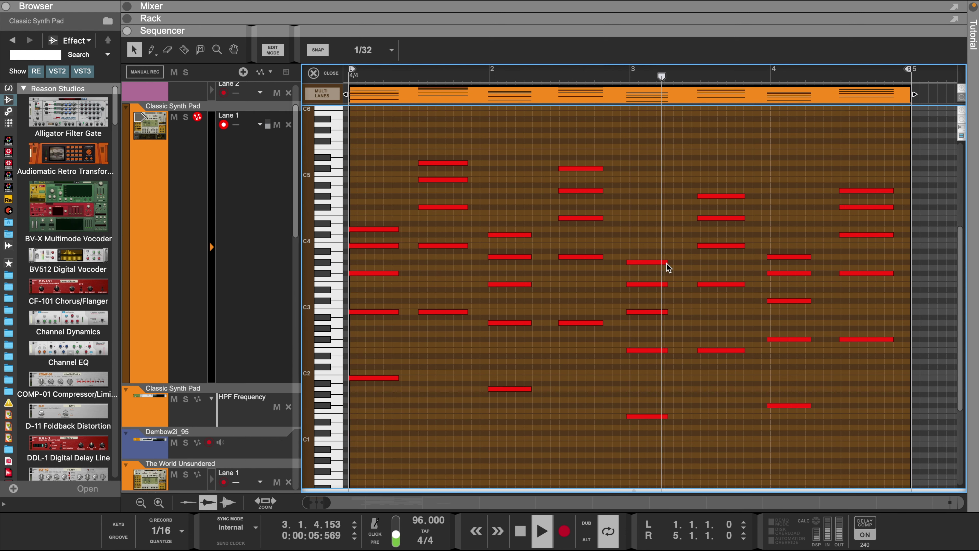
# - Quantize the whole recorded Classic Synth Pad clip and select its chord notes
pyautogui.moveTo(798, 225); pyautogui.dragTo(794, 433)
pyautogui.rightClick(557, 98)
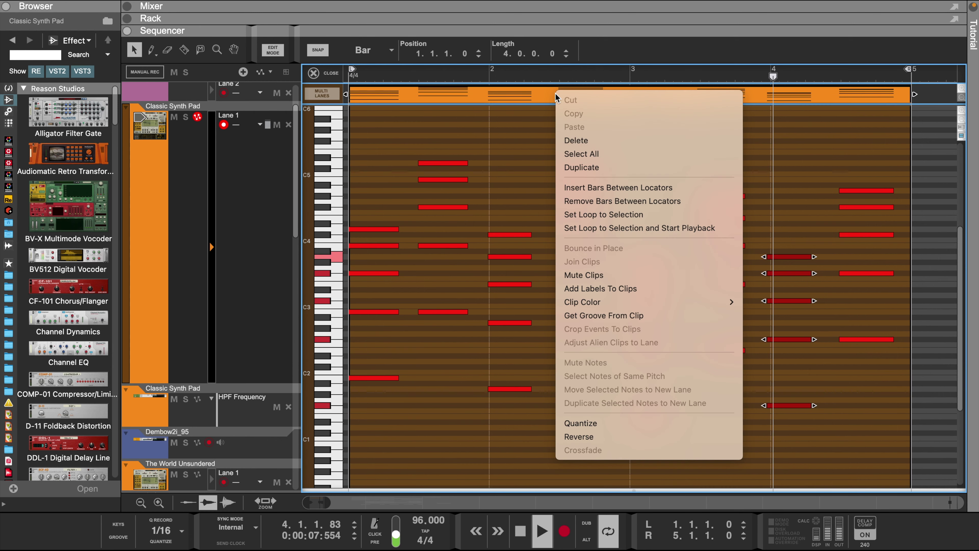
pyautogui.click(509, 131)
pyautogui.click(520, 131)
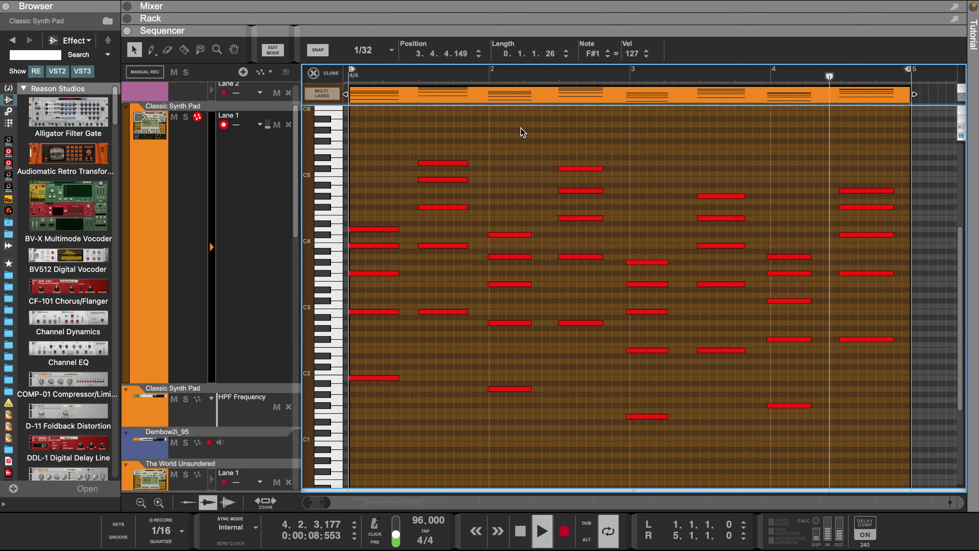
pyautogui.press('space')
pyautogui.rightClick(565, 98)
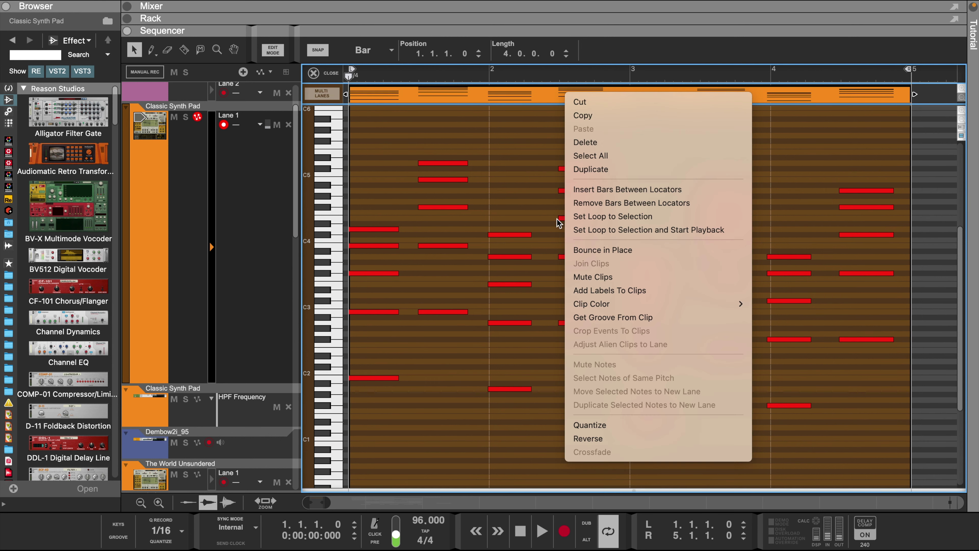
pyautogui.click(613, 424)
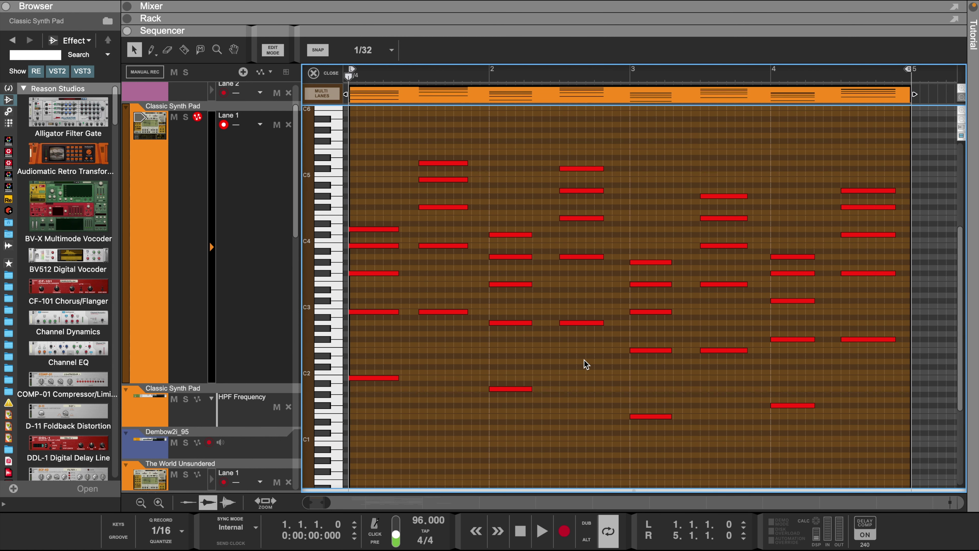
pyautogui.moveTo(385, 168); pyautogui.dragTo(906, 355)
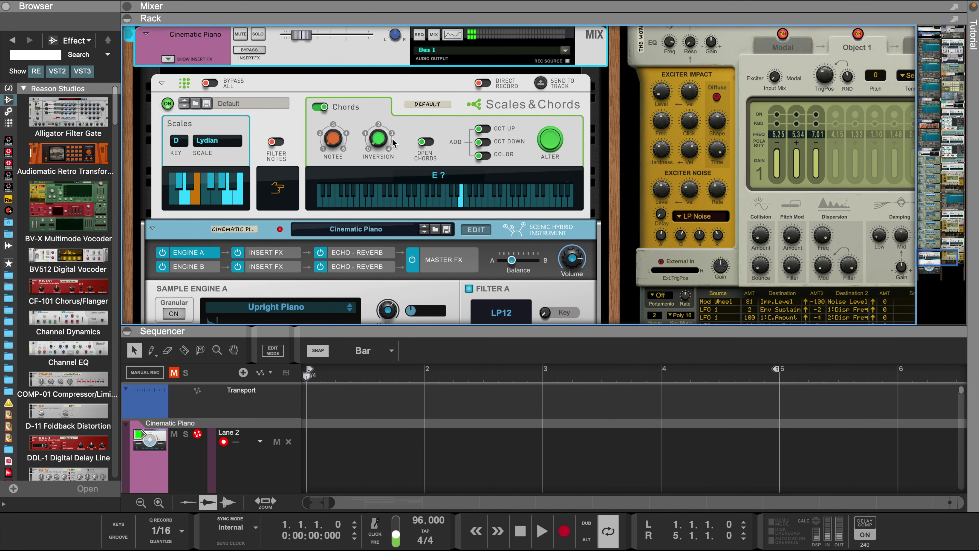
# - Copy the Classic Synth Pad chord clip onto Lane 2 of the Cinematic Piano track and open the copy for note editing
pyautogui.scroll(1, 392, 143)
pyautogui.hscroll(3, 393, 143)
pyautogui.hscroll(-3, 398, 154)
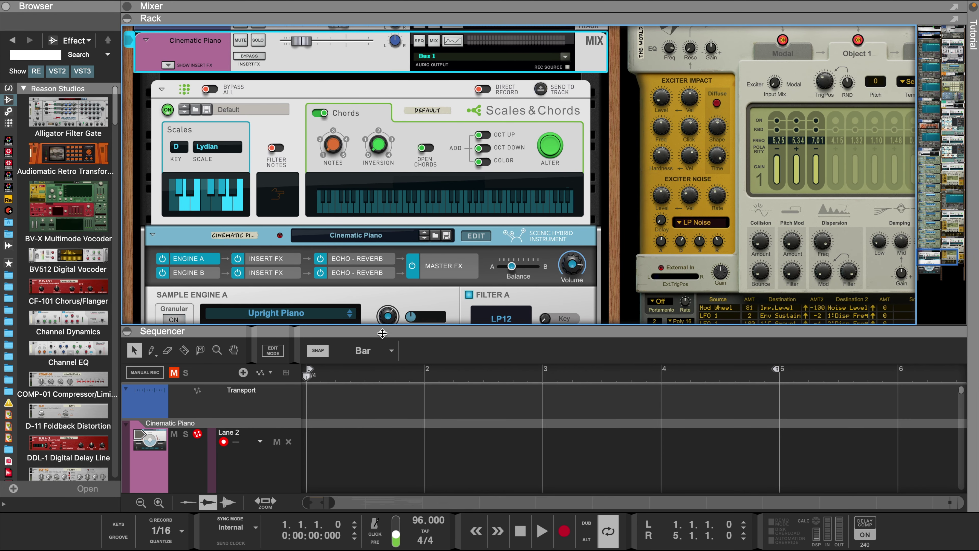
pyautogui.moveTo(382, 333); pyautogui.dragTo(317, 115)
pyautogui.click(341, 418)
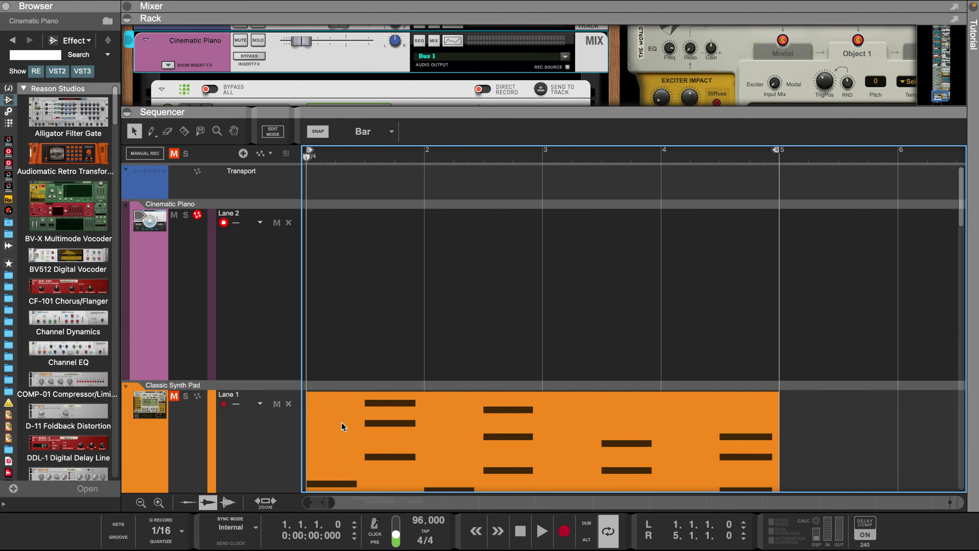
pyautogui.moveTo(341, 426); pyautogui.dragTo(378, 284)
pyautogui.doubleClick(378, 284)
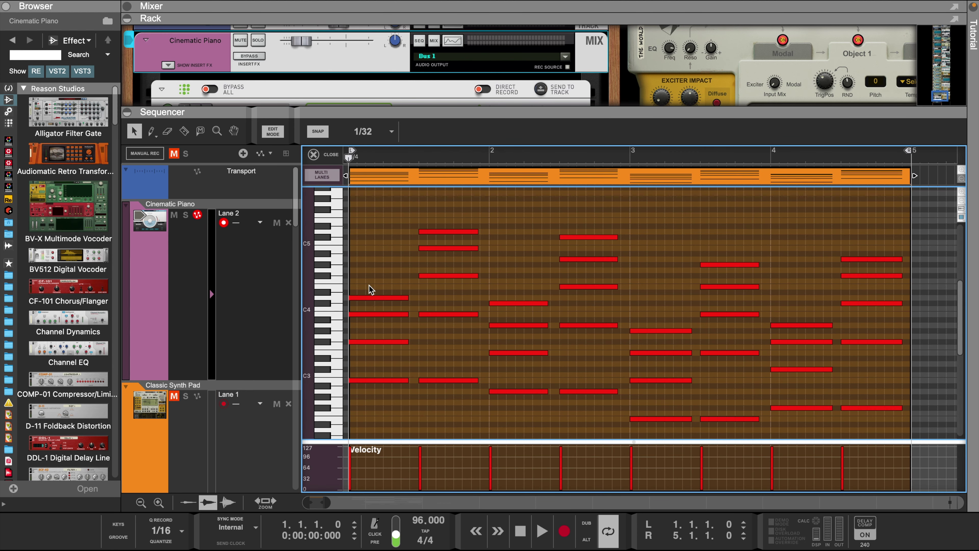
# - Shift the start of each chord's top note slightly later, with the first one at 1.1.1.76
pyautogui.click(382, 297)
pyautogui.keyDown('shift'); pyautogui.click(478, 232); pyautogui.keyUp('shift')
pyautogui.keyDown('shift'); pyautogui.click(652, 330); pyautogui.keyUp('shift')
pyautogui.keyDown('shift'); pyautogui.click(728, 265); pyautogui.keyUp('shift')
pyautogui.keyDown('shift'); pyautogui.click(863, 259); pyautogui.keyUp('shift')
pyautogui.keyDown('shift'); pyautogui.click(800, 325); pyautogui.keyUp('shift')
pyautogui.press('h')
pyautogui.press('h')
pyautogui.press('h')
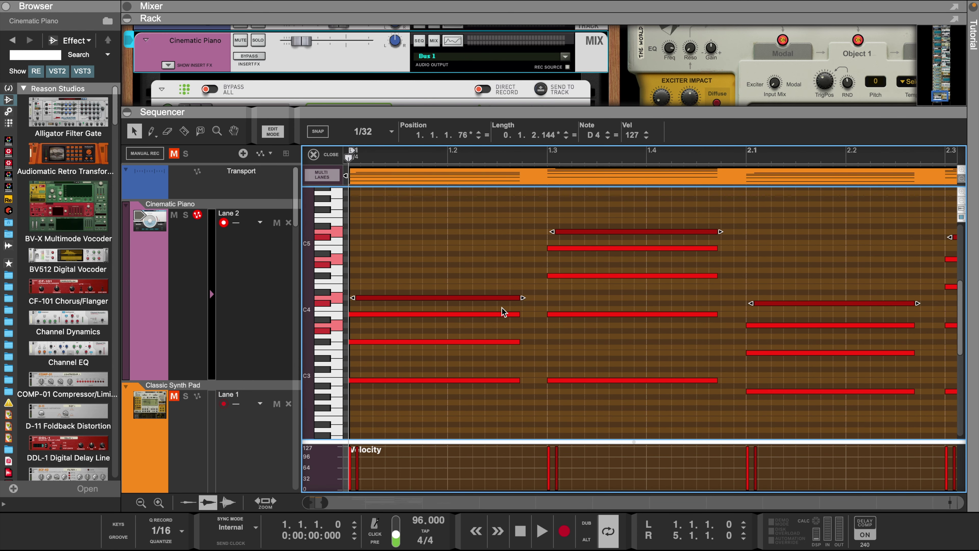
# - Delay the second-highest note of the piano chords by a smaller amount, with the first one starting at 1.1.1.41
pyautogui.click(757, 325)
pyautogui.click(570, 254)
pyautogui.click(570, 248)
pyautogui.keyDown('shift'); pyautogui.click(505, 314); pyautogui.keyUp('shift')
pyautogui.keyDown('shift'); pyautogui.click(755, 325); pyautogui.keyUp('shift')
pyautogui.moveTo(745, 326); pyautogui.dragTo(749, 329)
pyautogui.hscroll(5, 635, 259)
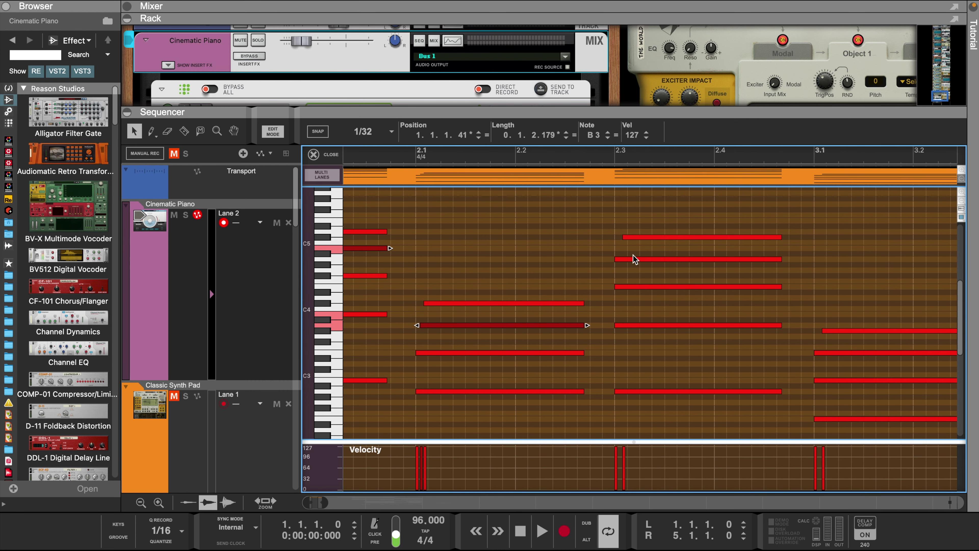
pyautogui.click(635, 259)
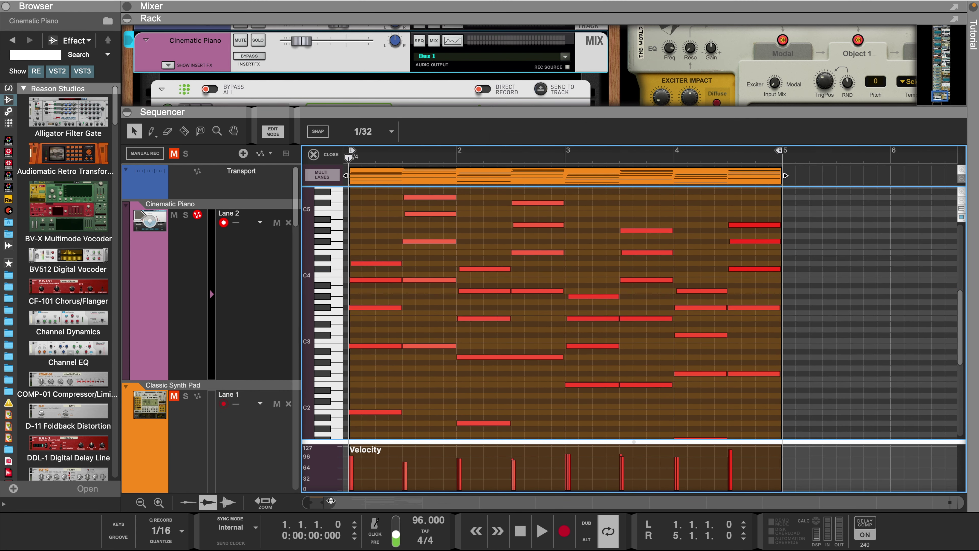
# - Recolour the copied piano clip purple to match the Cinematic Piano track and play it back
pyautogui.press('h')
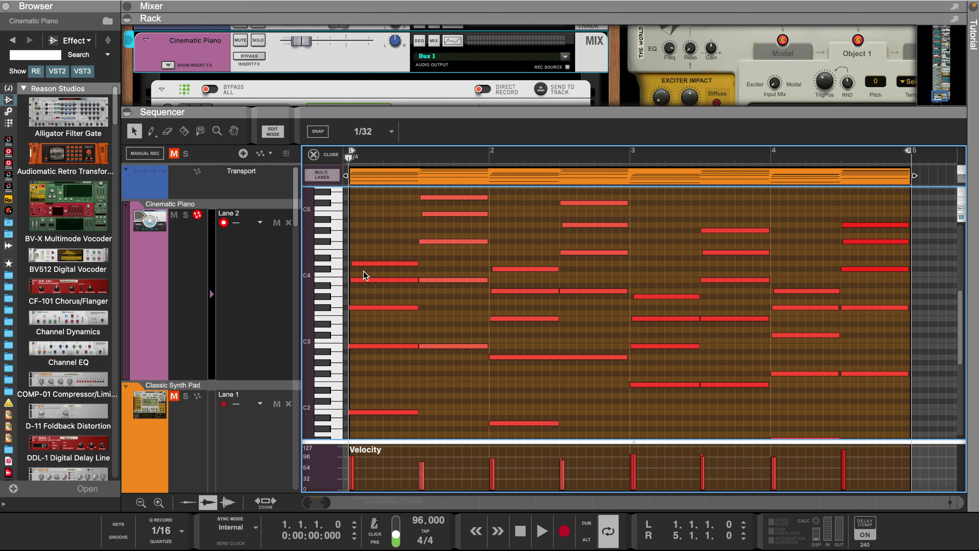
pyautogui.rightClick(403, 176)
pyautogui.moveTo(438, 381)
pyautogui.click(605, 498)
pyautogui.press('space')
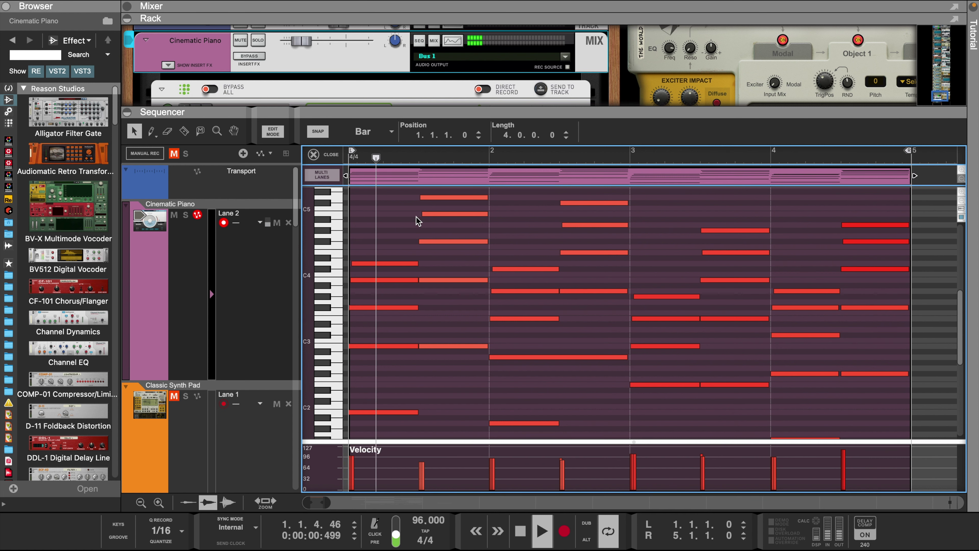
pyautogui.click(441, 325)
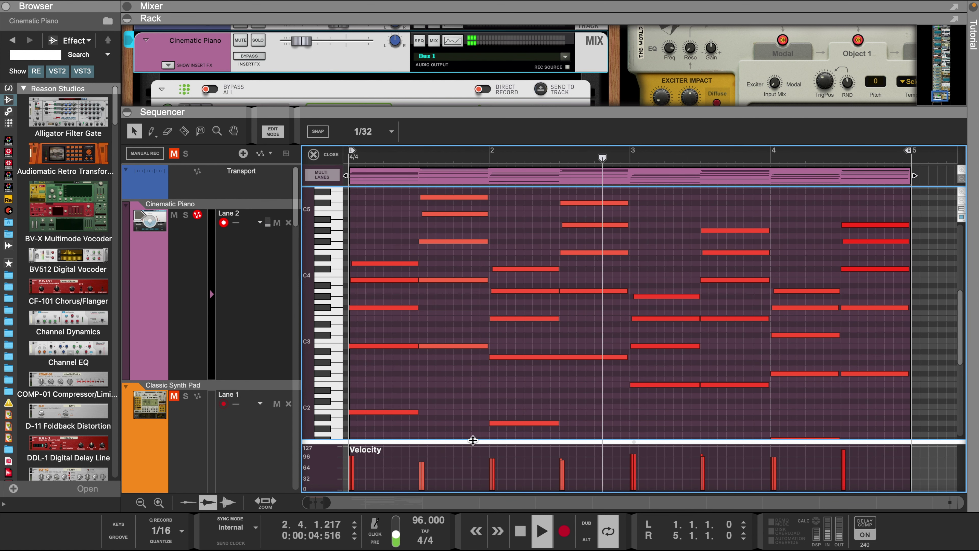
# - Enlarge the velocity lane, select all the piano notes and randomize their velocities by 20%
pyautogui.moveTo(472, 440); pyautogui.dragTo(461, 334)
pyautogui.moveTo(941, 438); pyautogui.dragTo(196, 451)
pyautogui.press('F8')
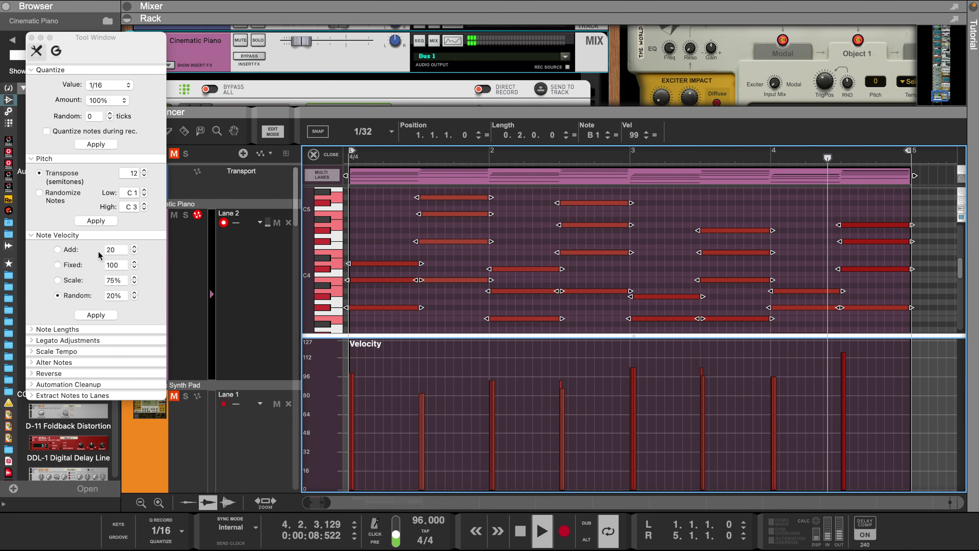
pyautogui.click(89, 315)
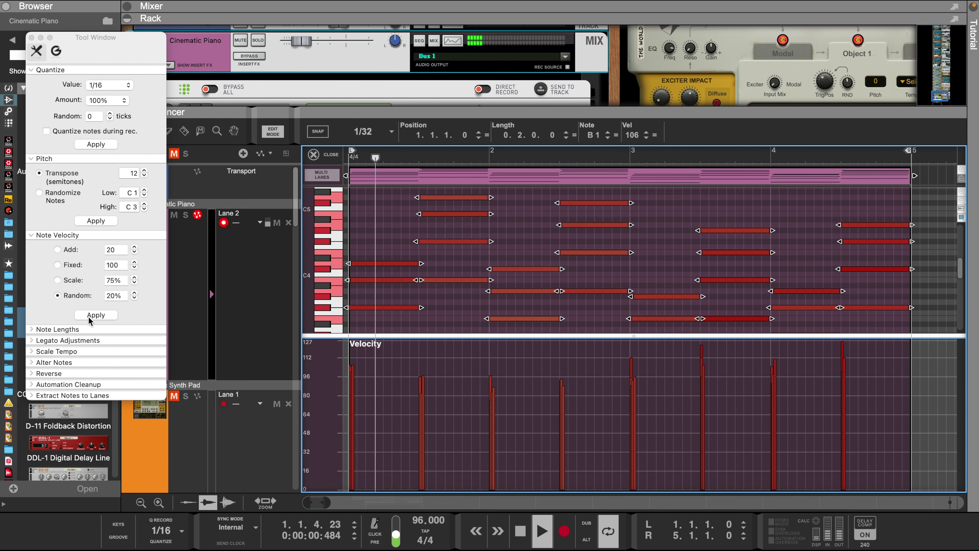
# - Lower the velocities of the loudest piano notes in the last two bars, bringing the first to 93, and close the Tool Window
pyautogui.moveTo(557, 356); pyautogui.dragTo(881, 369)
pyautogui.moveTo(636, 137); pyautogui.dragTo(633, 144)
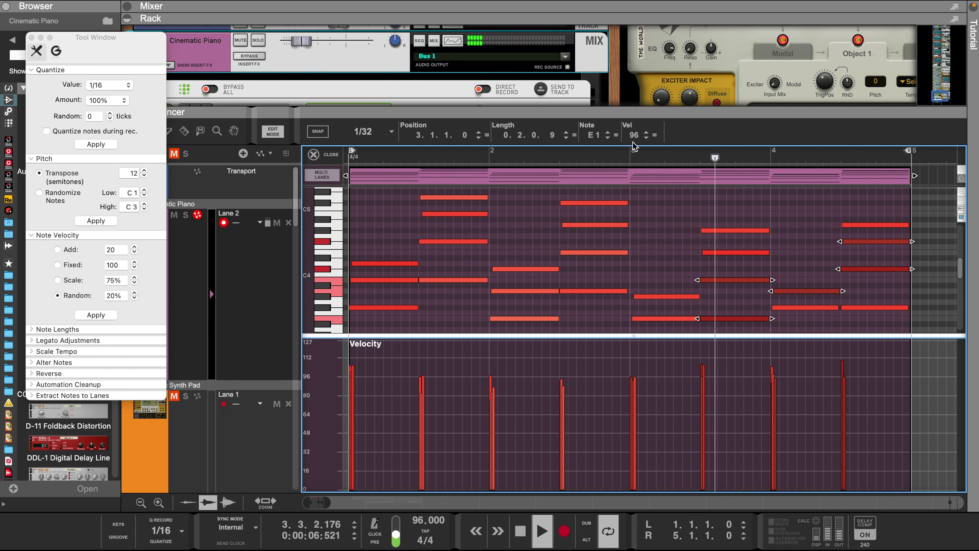
pyautogui.moveTo(632, 137); pyautogui.dragTo(632, 143)
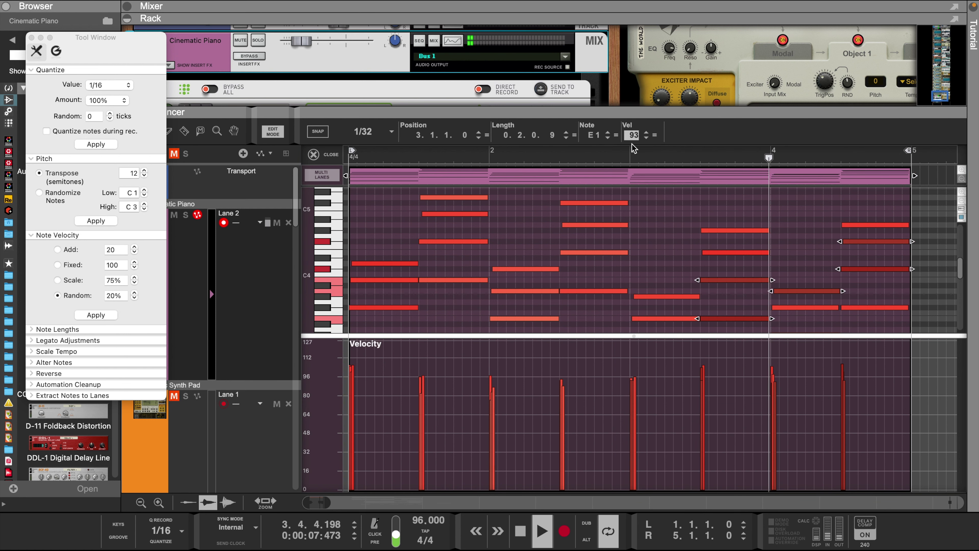
pyautogui.click(32, 38)
# - Solo the Classic Synth Pad and Cinematic Piano tracks together and shrink the velocity lane
pyautogui.click(186, 396)
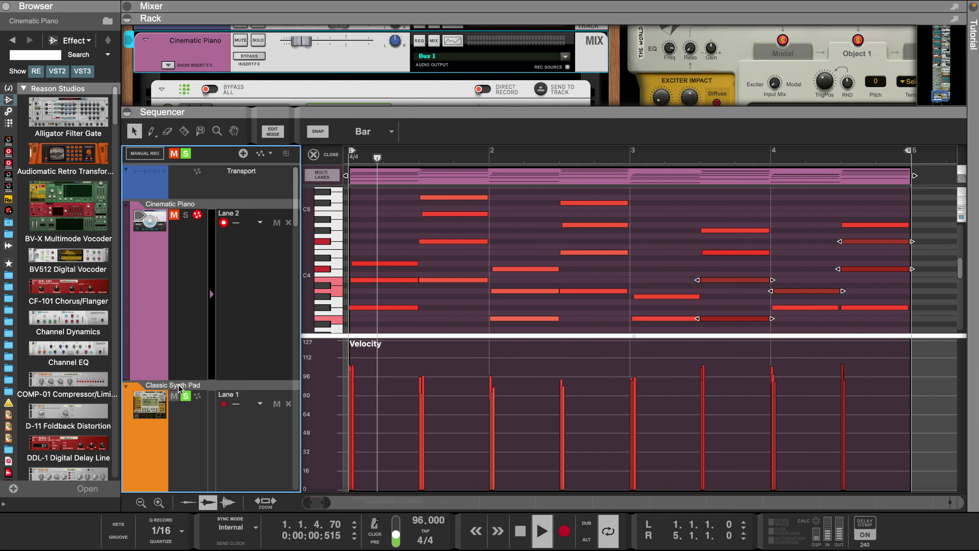
pyautogui.click(186, 215)
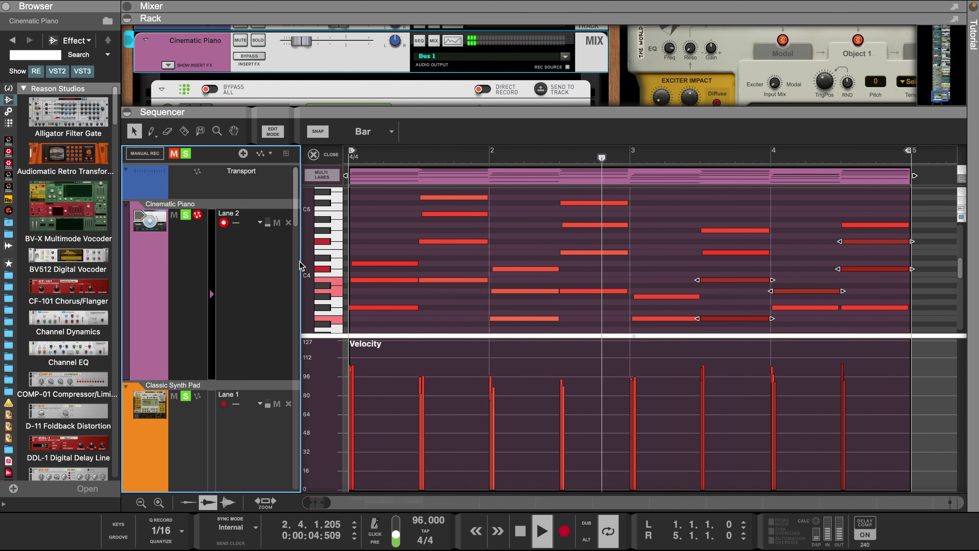
pyautogui.moveTo(453, 335); pyautogui.dragTo(457, 473)
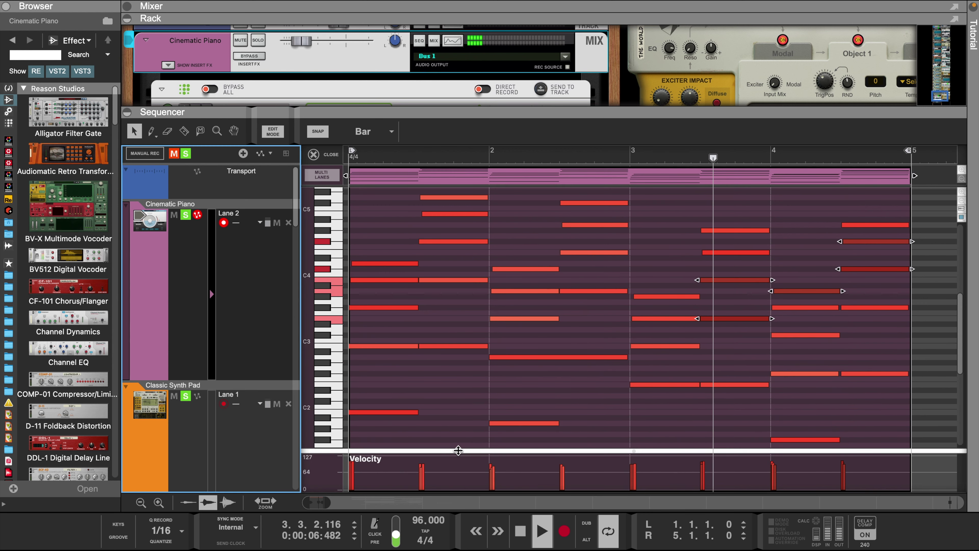
# - In the Spectrum EQ, set the Cinematic Piano's high-pass filter to 301.4 Hz and raise the Classic Synth Pad's high-pass frequency
pyautogui.scroll(-3, 434, 54)
pyautogui.scroll(-5, 434, 54)
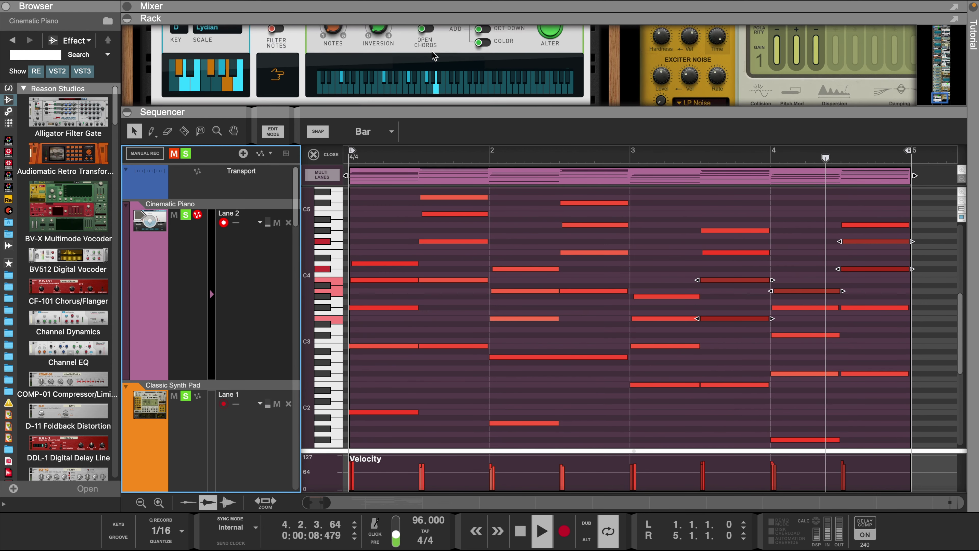
pyautogui.click(455, 55)
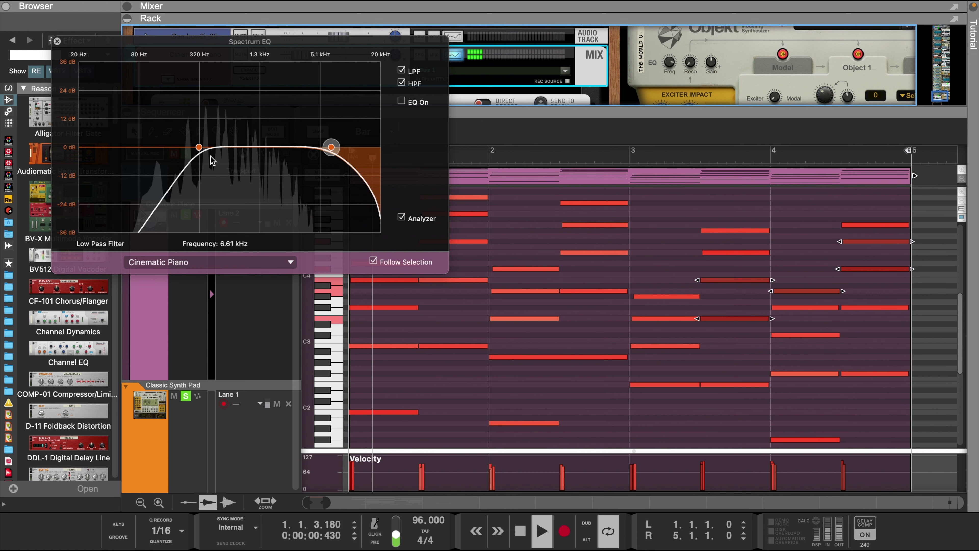
pyautogui.moveTo(200, 148); pyautogui.dragTo(199, 148)
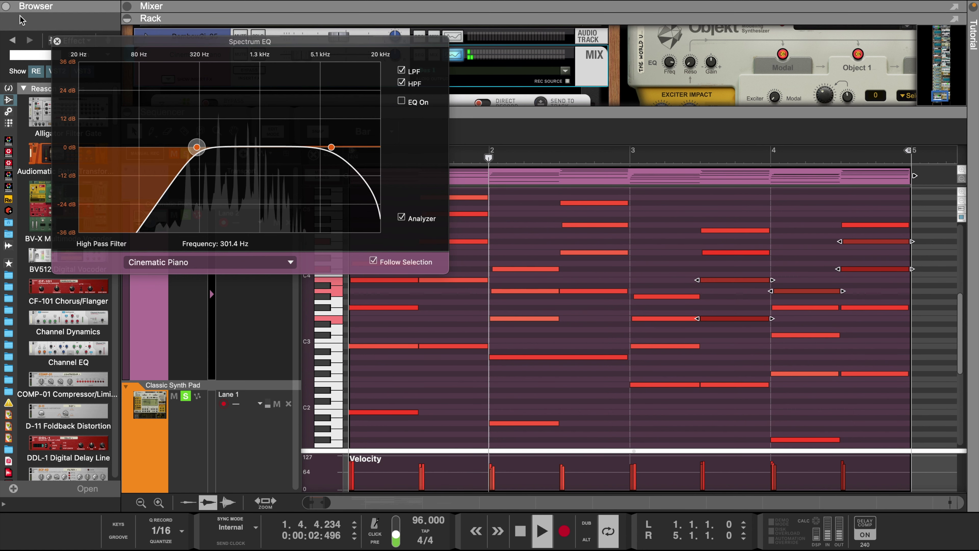
pyautogui.click(172, 448)
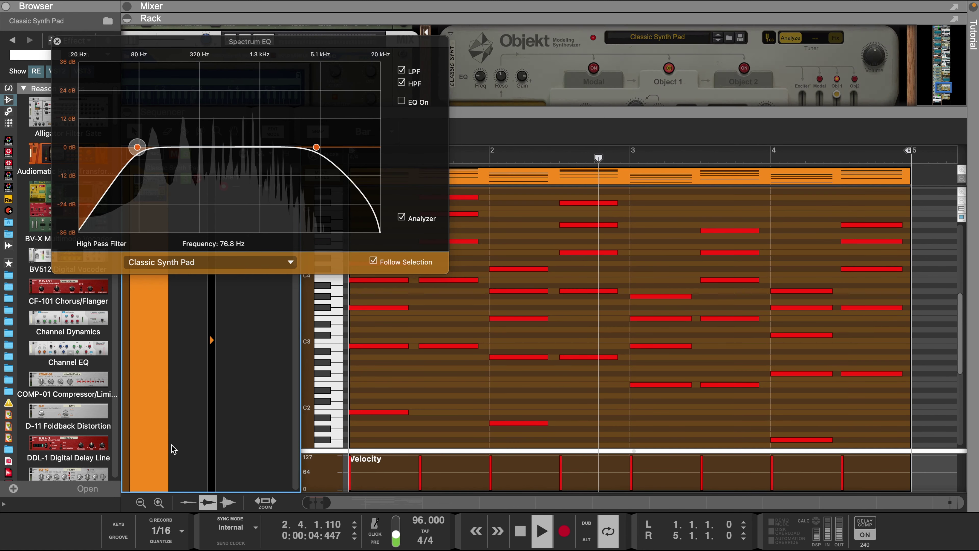
pyautogui.moveTo(139, 148); pyautogui.dragTo(164, 153)
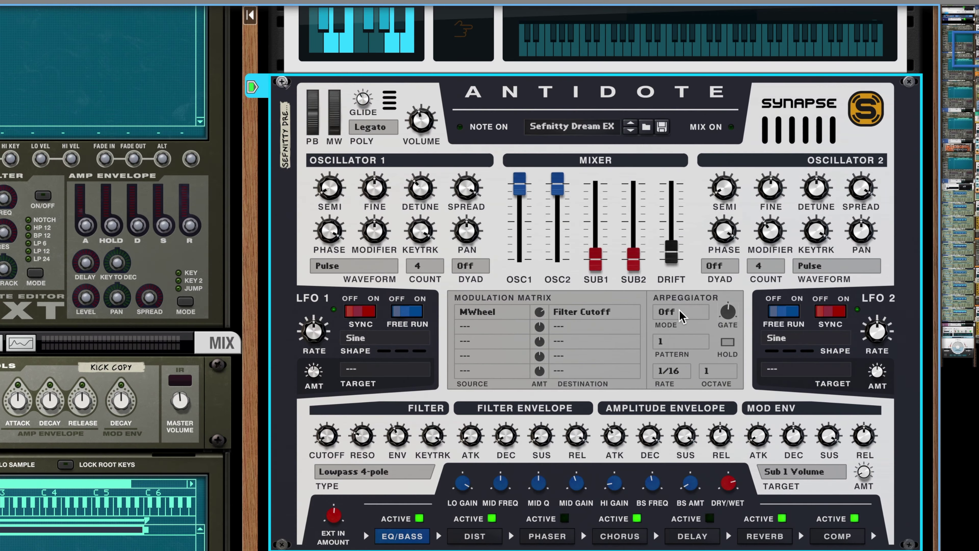
# - Choose a mode for the Antidote synth's arpeggiator
pyautogui.click(680, 314)
pyautogui.click(700, 351)
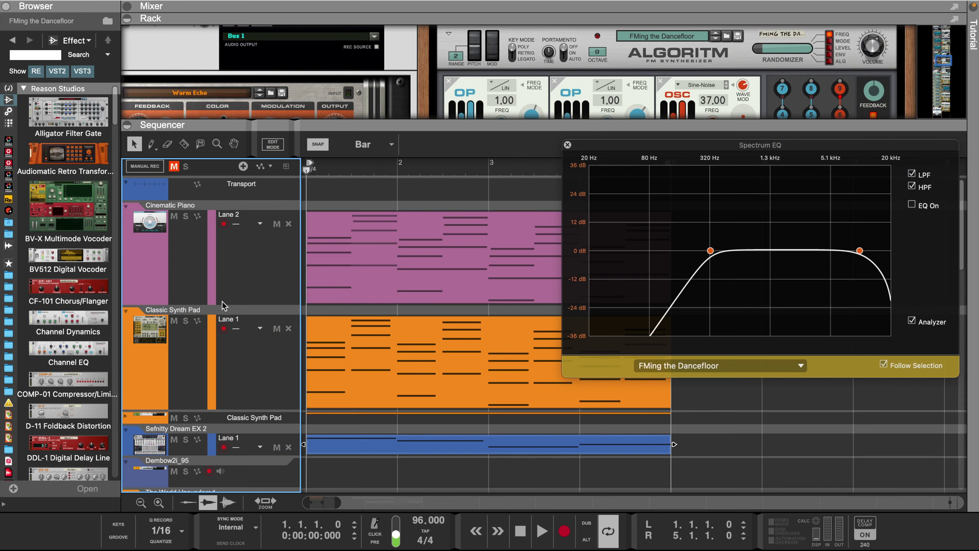
# - Play back the arrangement, select the Sefnitty Dream EX 2 track and close the Spectrum EQ to view its Antidote synth
pyautogui.press('space')
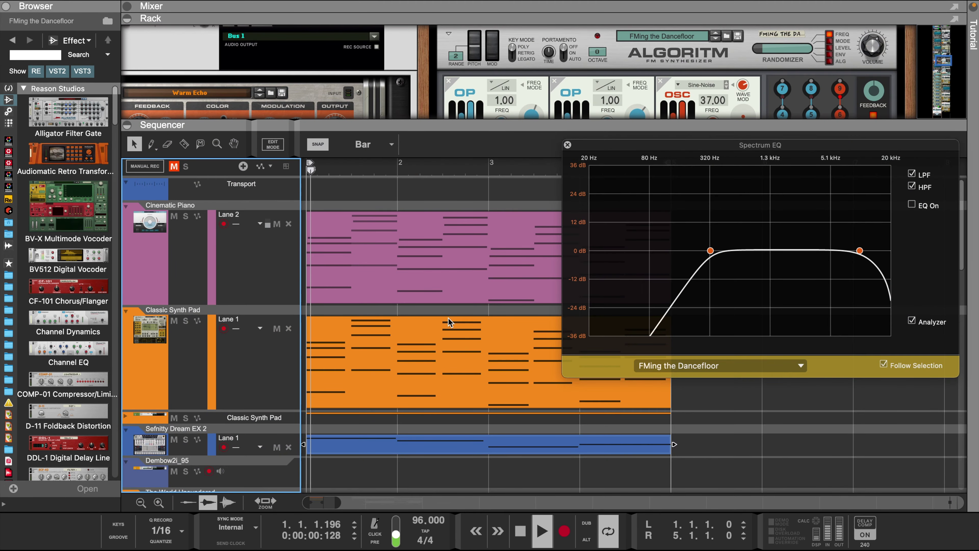
pyautogui.moveTo(590, 150); pyautogui.dragTo(625, 25)
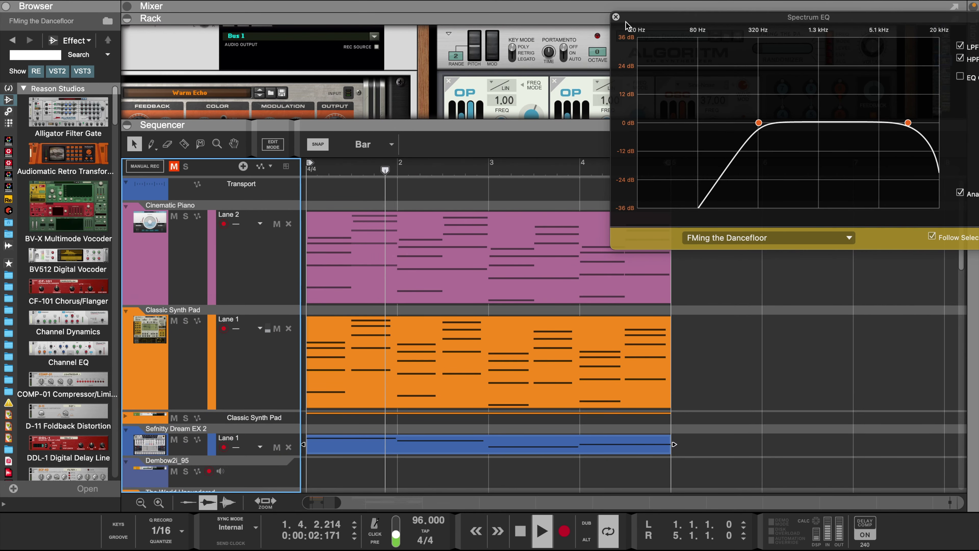
pyautogui.click(128, 447)
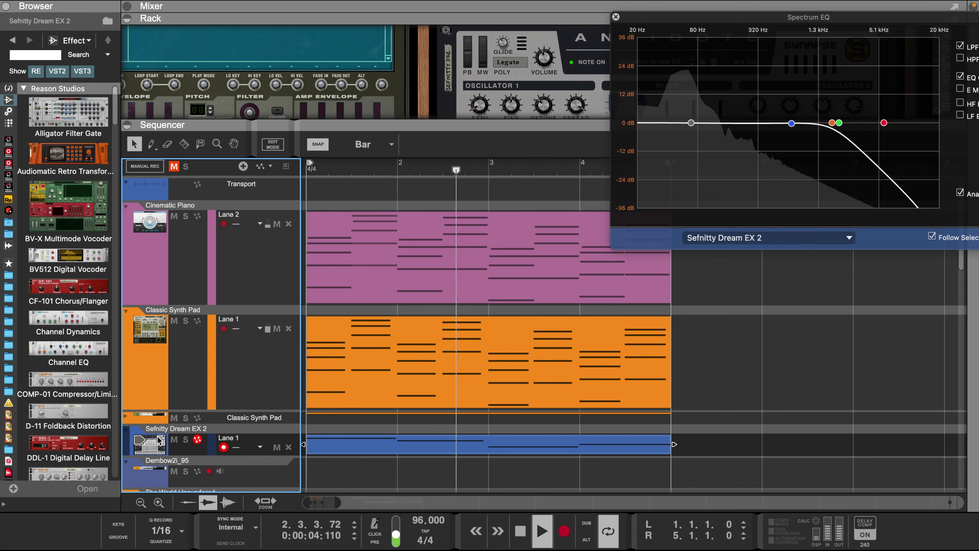
pyautogui.click(616, 18)
pyautogui.moveTo(640, 121)
pyautogui.mouseDown()
pyautogui.moveTo(648, 166)
pyautogui.moveTo(648, 133)
pyautogui.mouseUp()
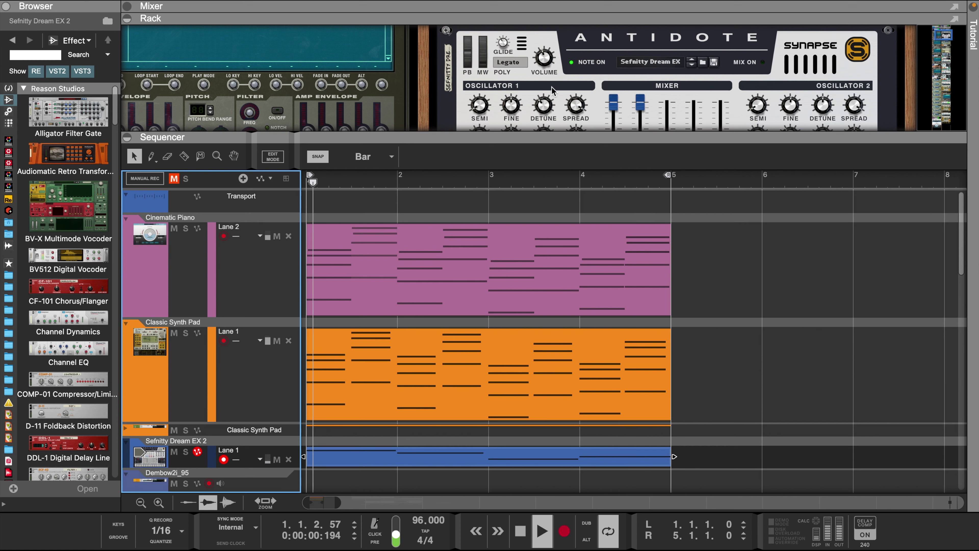
# - Open the Cinematic Piano, Classic Synth Pad and Sefnitty Dream EX 2 clips together in the note editor to compare their notes
pyautogui.moveTo(727, 274); pyautogui.dragTo(455, 462)
pyautogui.rightClick(455, 462)
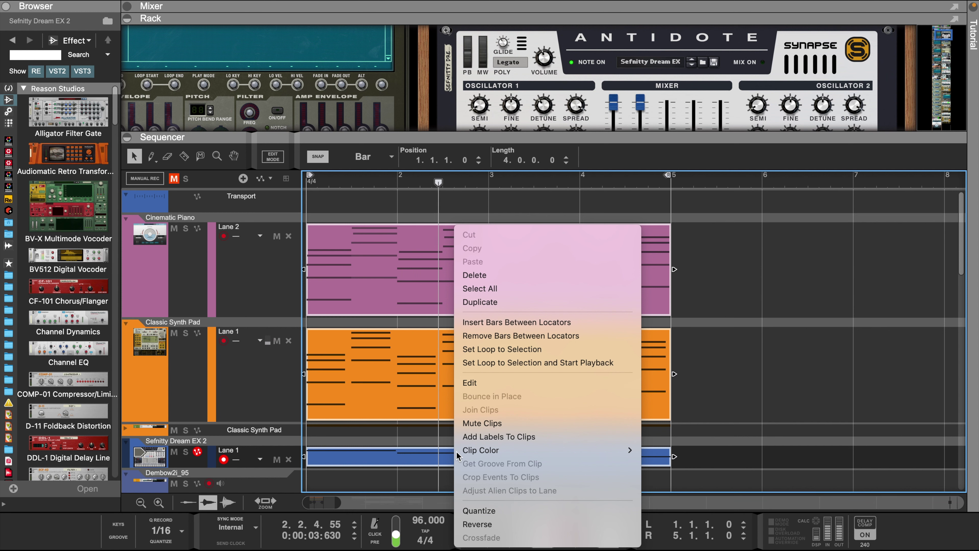
pyautogui.click(474, 382)
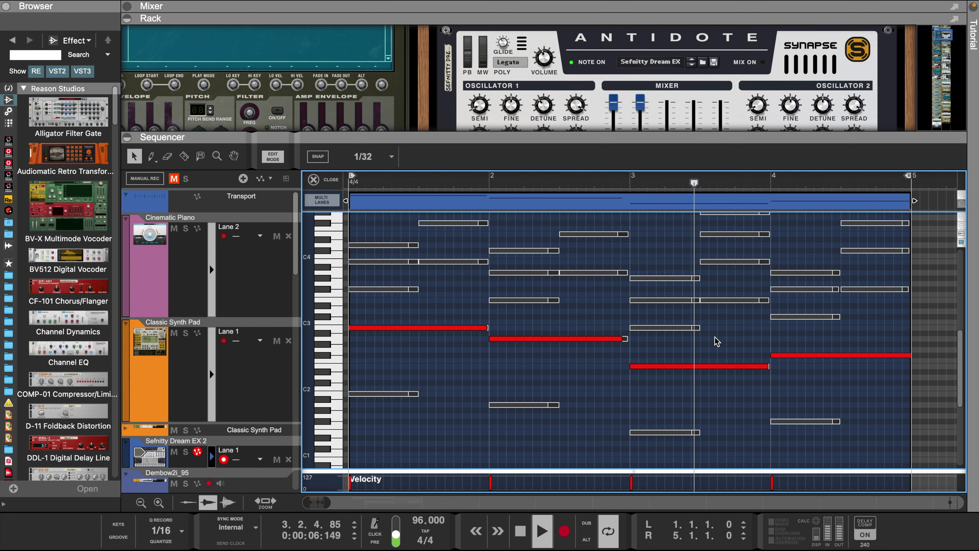
pyautogui.scroll(2, 717, 341)
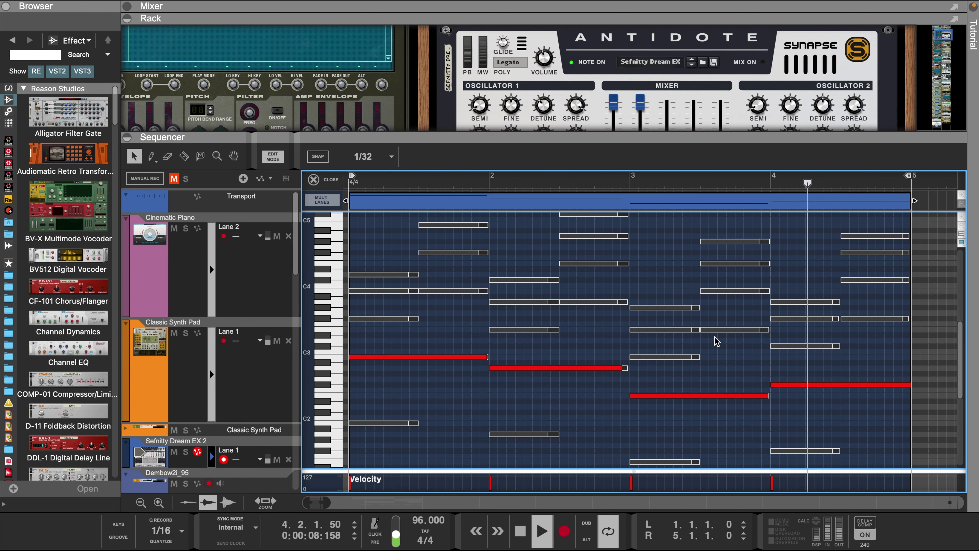
pyautogui.scroll(2, 682, 342)
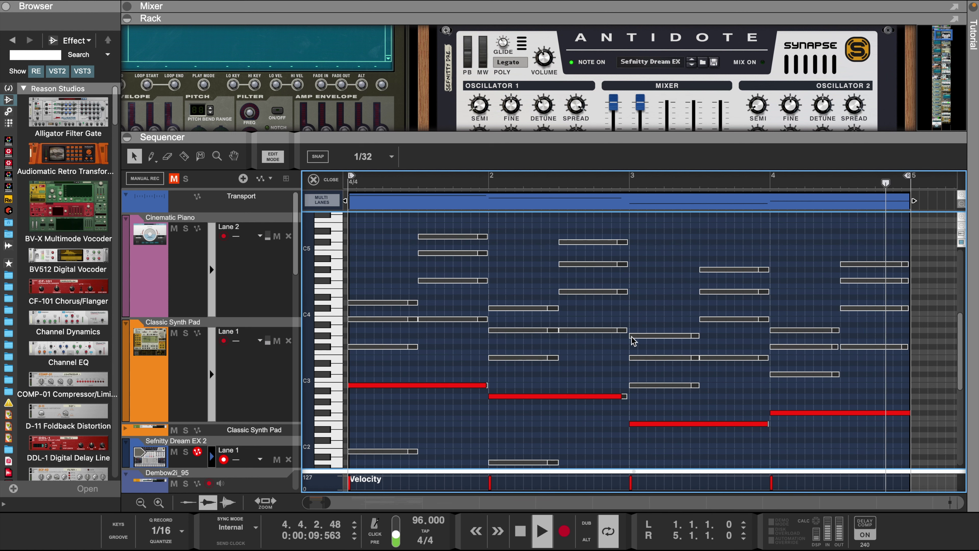
# - Switch the multi-lane note editor to the Classic Synth Pad notes and examine the full chord voicing
pyautogui.click(463, 282)
pyautogui.click(492, 309)
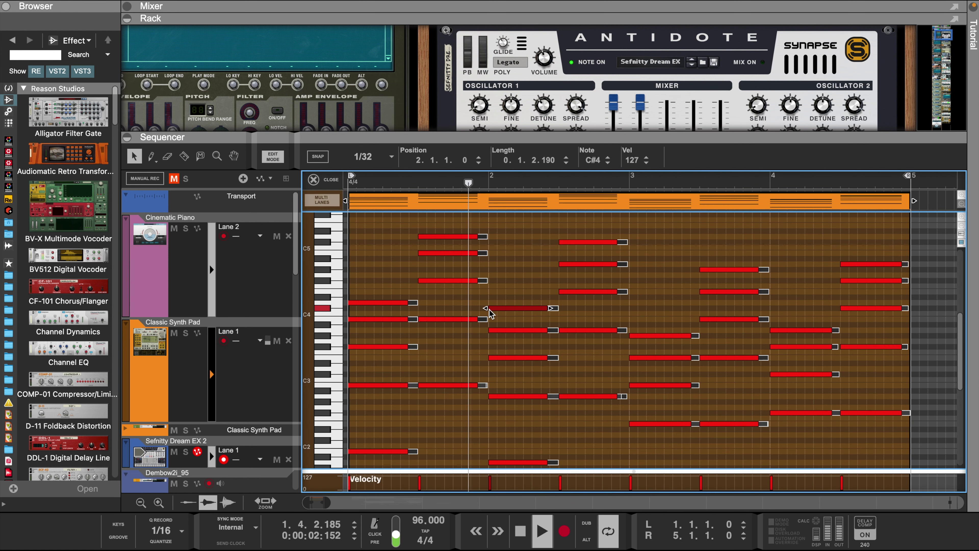
pyautogui.scroll(-1, 732, 270)
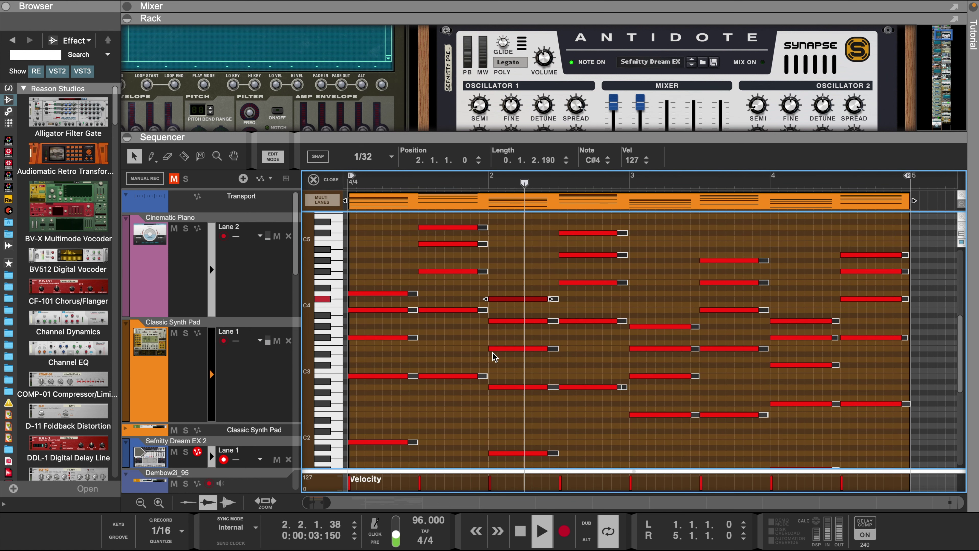
pyautogui.click(961, 227)
pyautogui.click(961, 227)
pyautogui.scroll(-4, 570, 305)
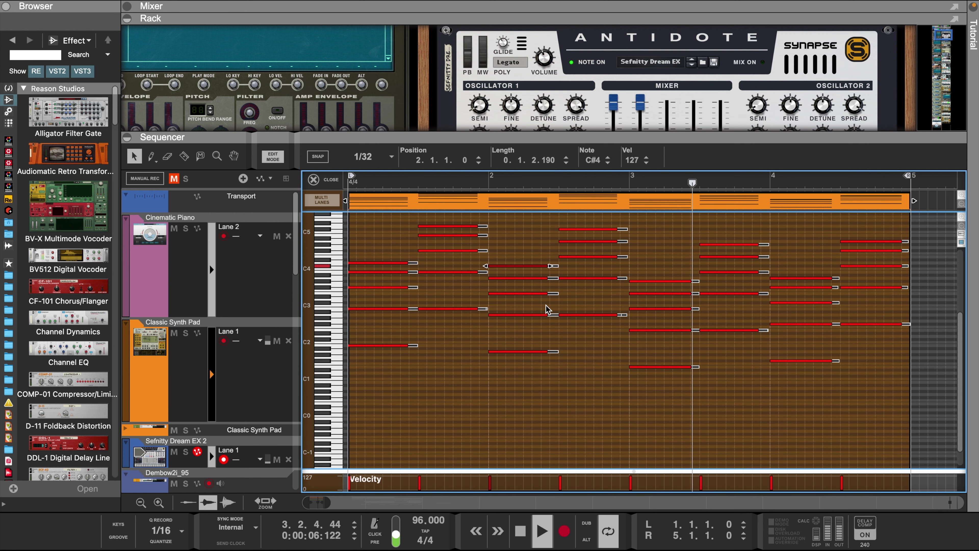
# - Examine the FMing the Dancefloor patch in the Algoritm synth and play back its four-bar note sequence
pyautogui.click(168, 440)
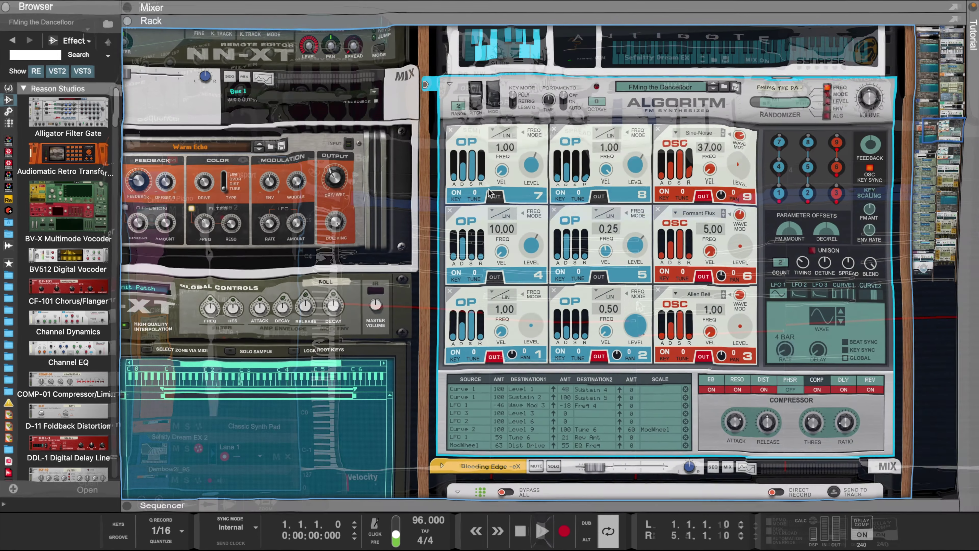
pyautogui.scroll(2, 535, 133)
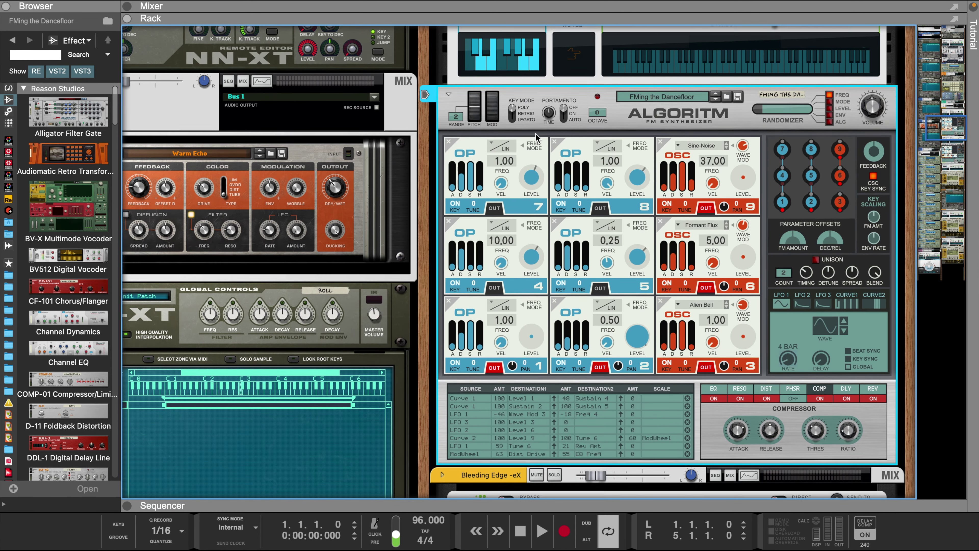
pyautogui.scroll(4, 536, 138)
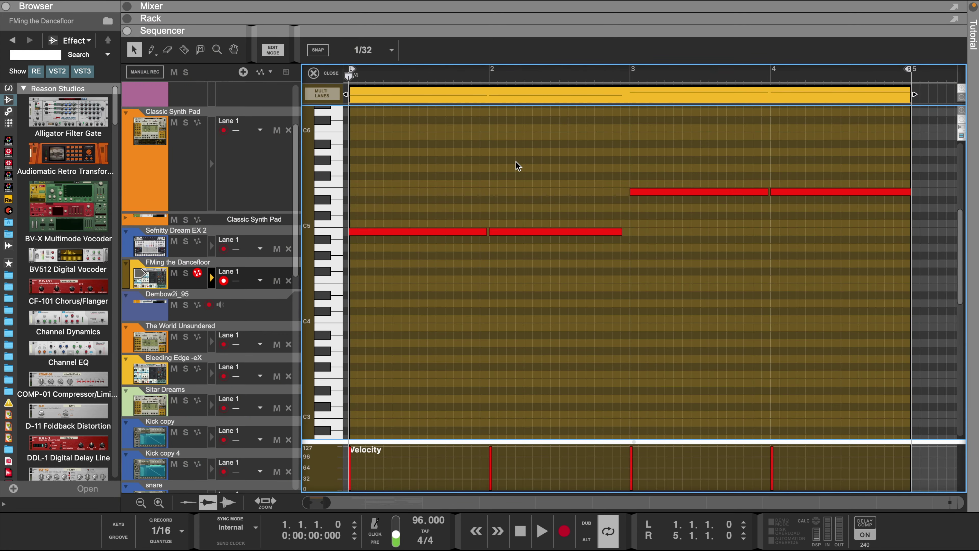
pyautogui.press('space')
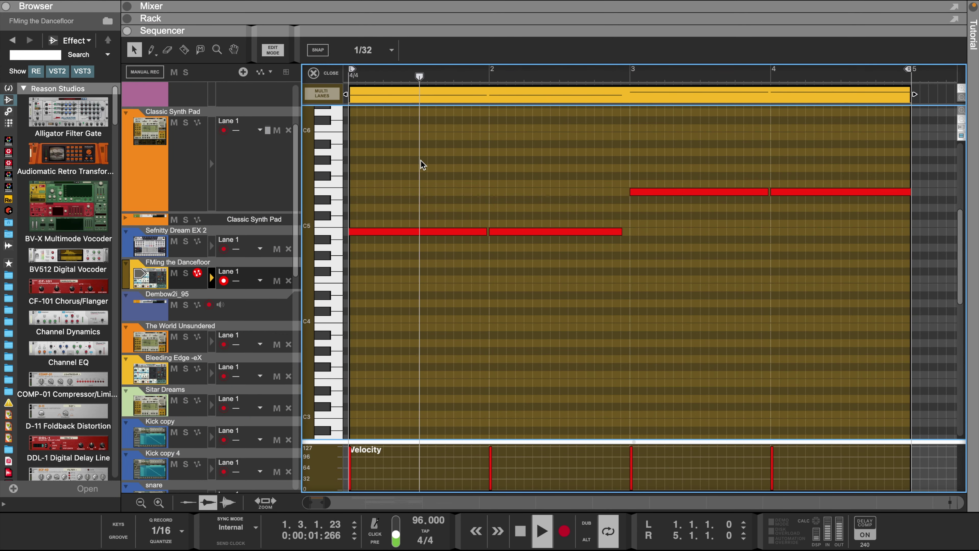
# - Close the note editor and enlarge the FMing the Dancefloor track in the arrangement
pyautogui.click(330, 74)
pyautogui.scroll(5, 478, 242)
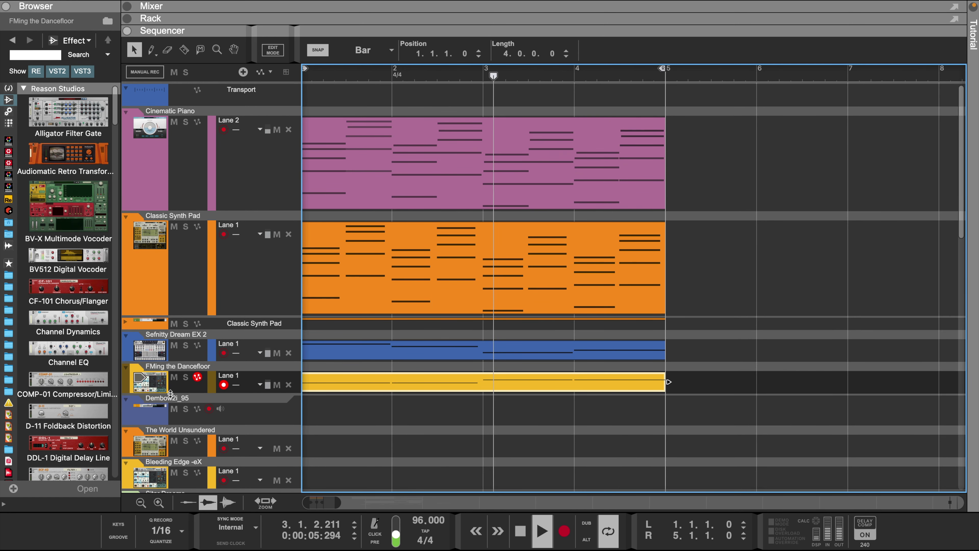
pyautogui.moveTo(171, 393); pyautogui.dragTo(186, 455)
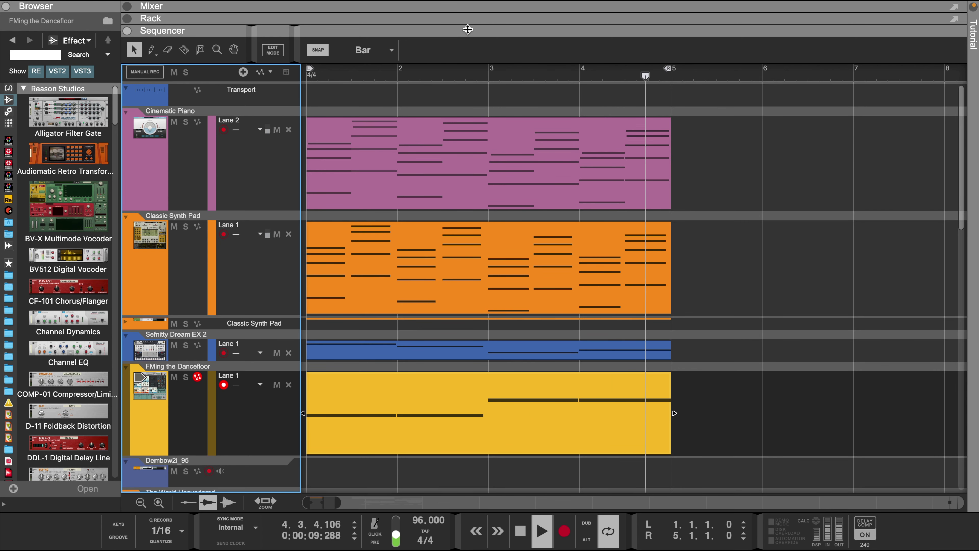
# - Compare the Spectrum EQ curves of FMing the Dancefloor, Cinematic Piano and Classic Synth Pad, and close the EQ window
pyautogui.moveTo(468, 30); pyautogui.dragTo(478, 172)
pyautogui.click(748, 45)
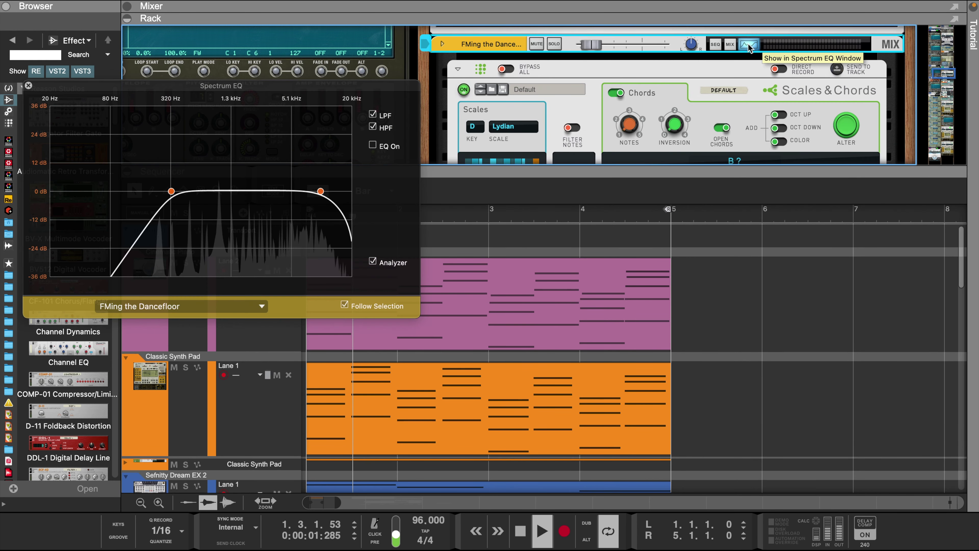
pyautogui.moveTo(271, 87); pyautogui.dragTo(825, 37)
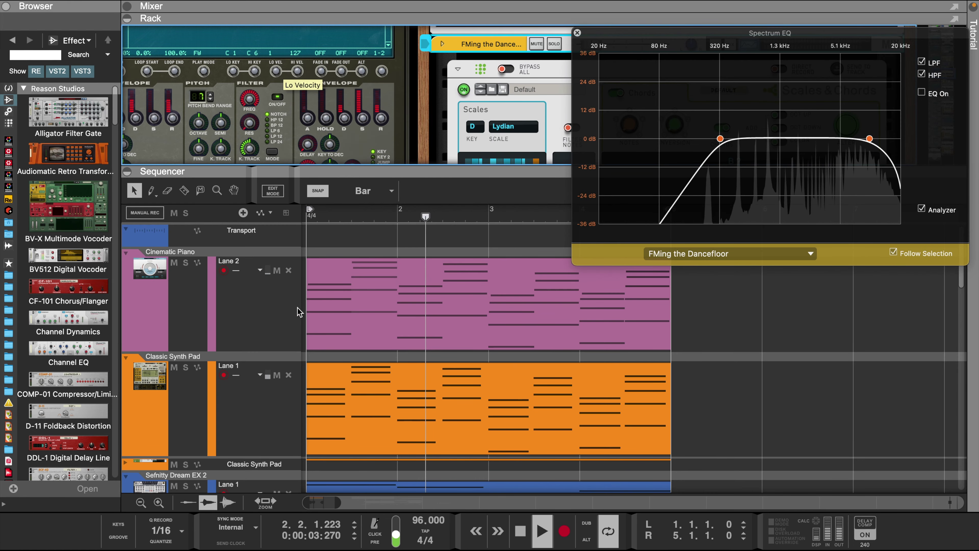
pyautogui.click(198, 329)
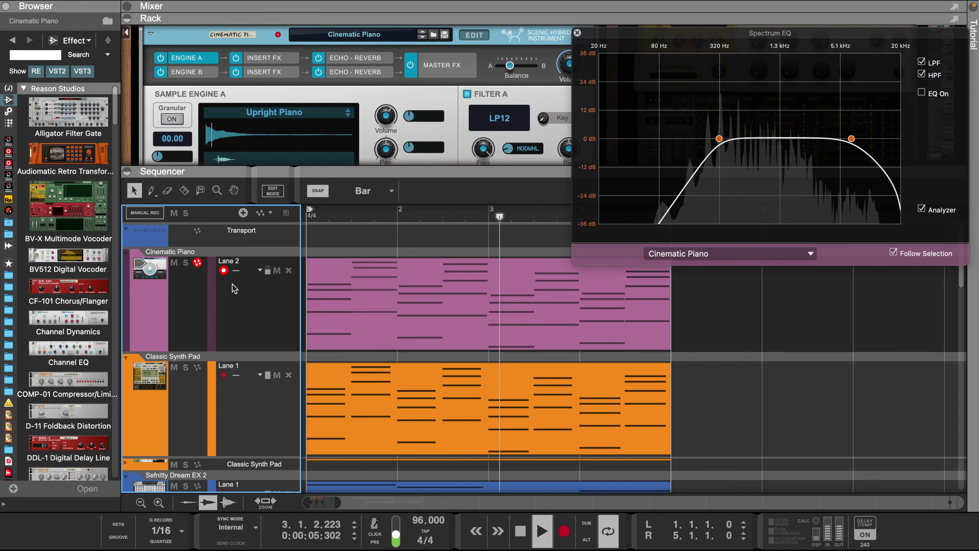
pyautogui.moveTo(303, 169); pyautogui.dragTo(303, 215)
pyautogui.click(176, 450)
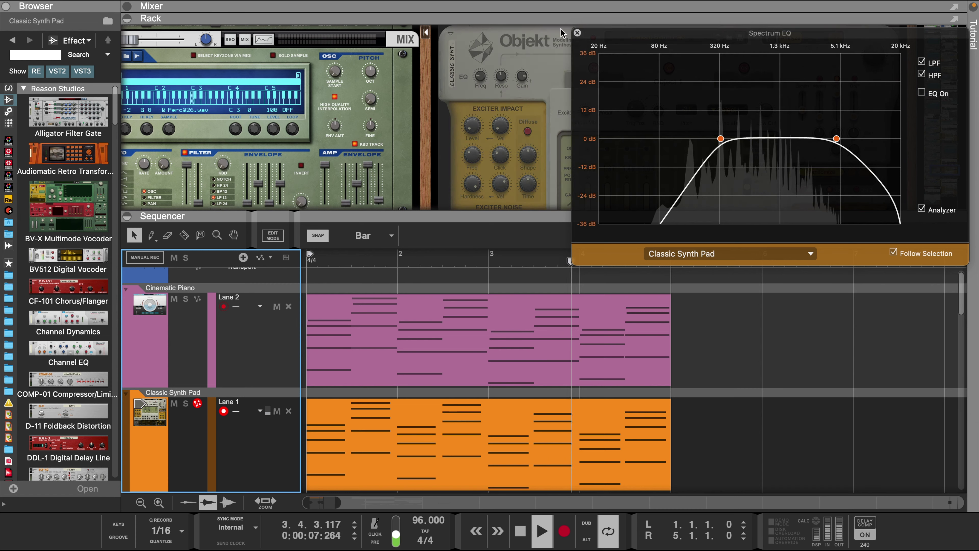
pyautogui.click(577, 32)
# - Reveal the mixer and move the Cinematic Piano channel between Sefnitty Dream EX and Classic Synth Pad
pyautogui.moveTo(617, 215); pyautogui.dragTo(632, 387)
pyautogui.scroll(1, 627, 259)
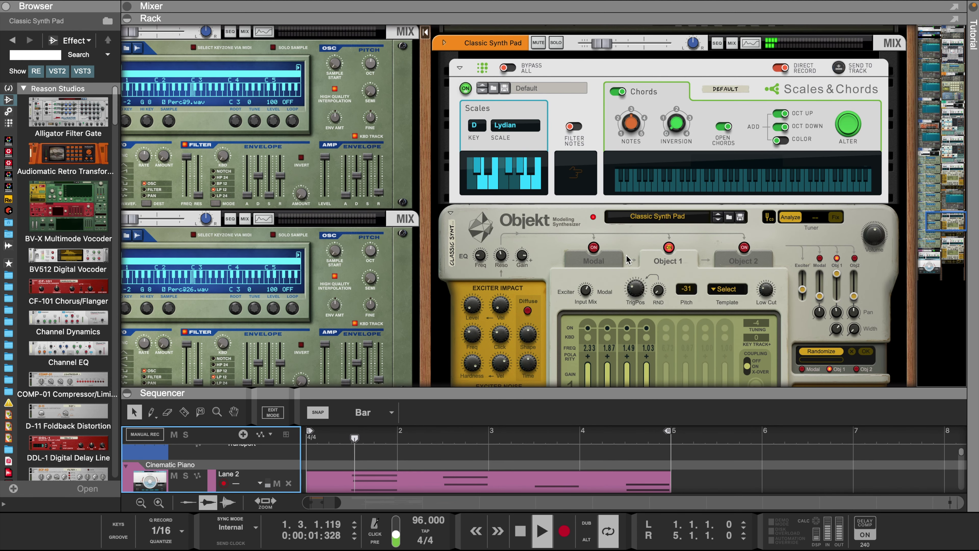
pyautogui.moveTo(695, 17); pyautogui.dragTo(693, 256)
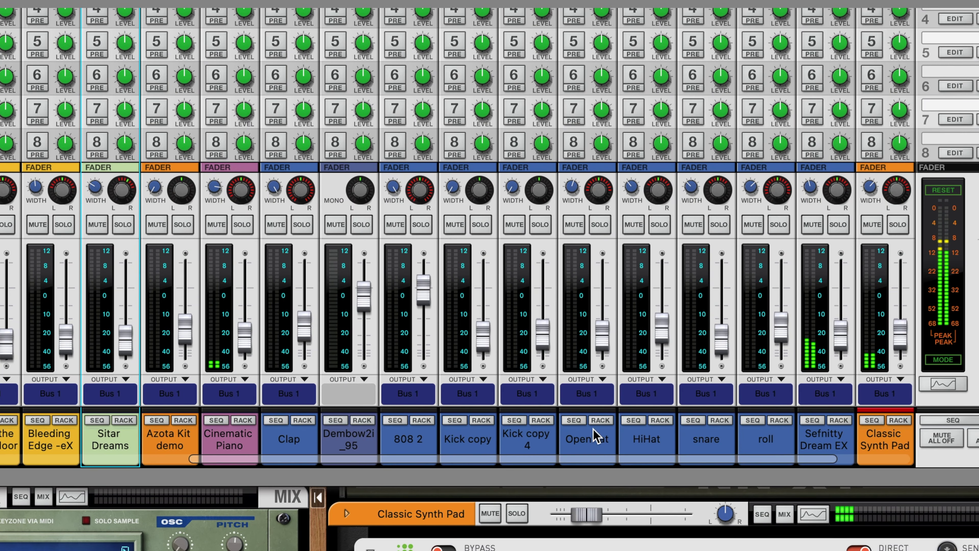
pyautogui.hscroll(3, 596, 436)
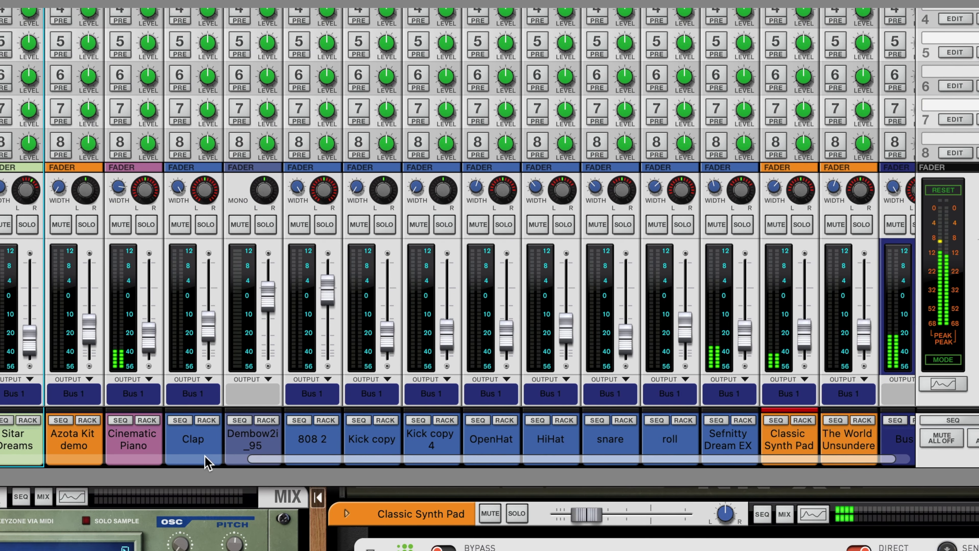
pyautogui.moveTo(133, 440); pyautogui.dragTo(766, 377)
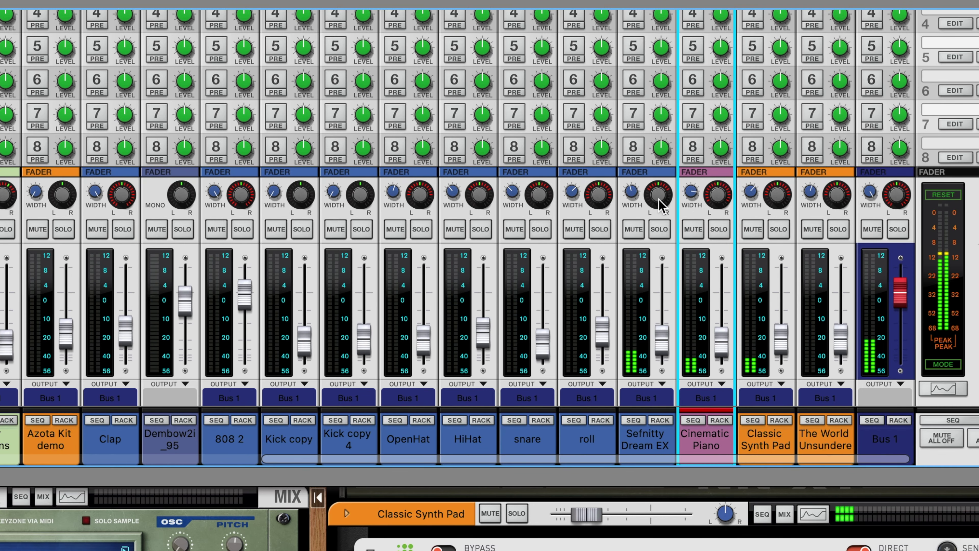
# - Adjust the stereo width of the Sefnitty Dream EX, Cinematic Piano and Classic Synth Pad mixer channels
pyautogui.click(630, 192)
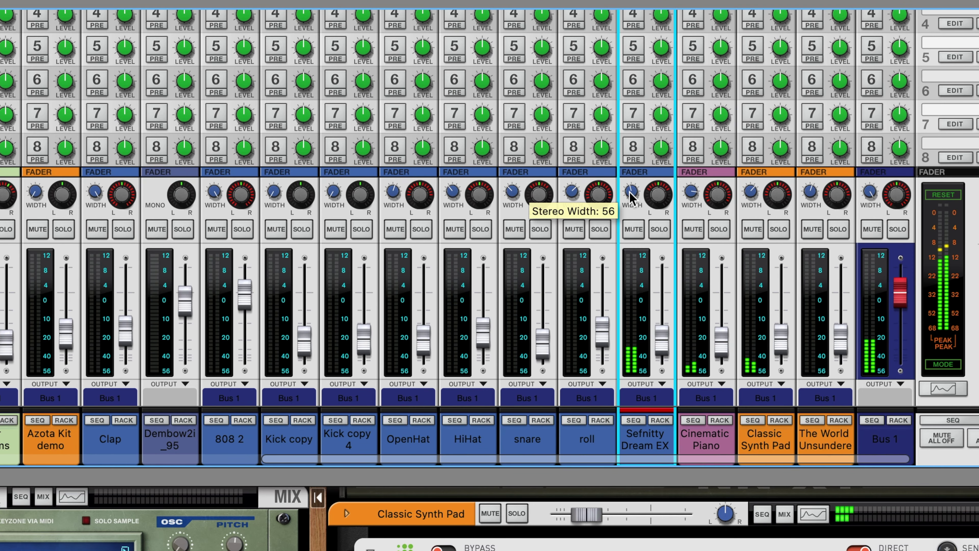
pyautogui.click(691, 195)
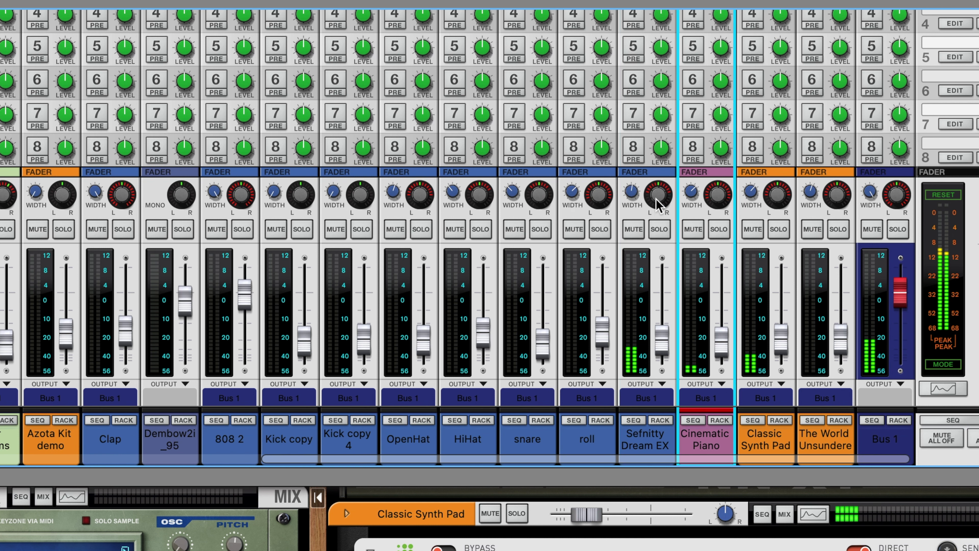
pyautogui.click(633, 193)
pyautogui.click(756, 197)
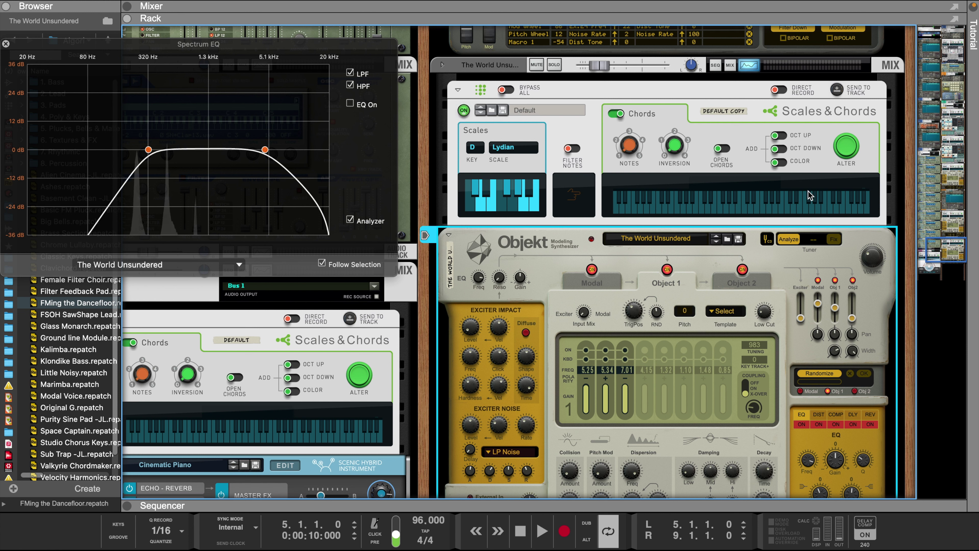
# - During playback from bar 5, slightly raise the Obj 2 level of The World Unsundered's Objekt synth and enlarge the sequencer
pyautogui.click(541, 533)
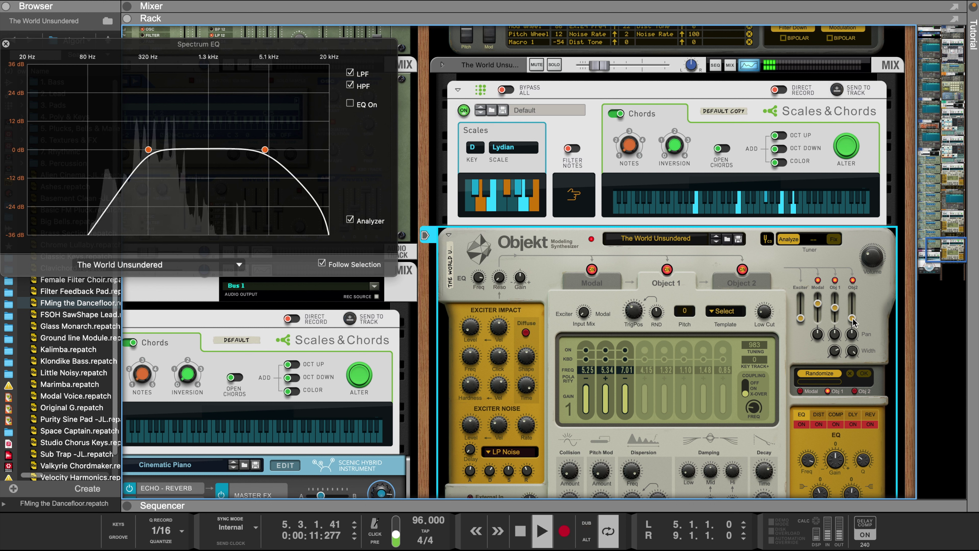
pyautogui.moveTo(853, 317); pyautogui.dragTo(855, 314)
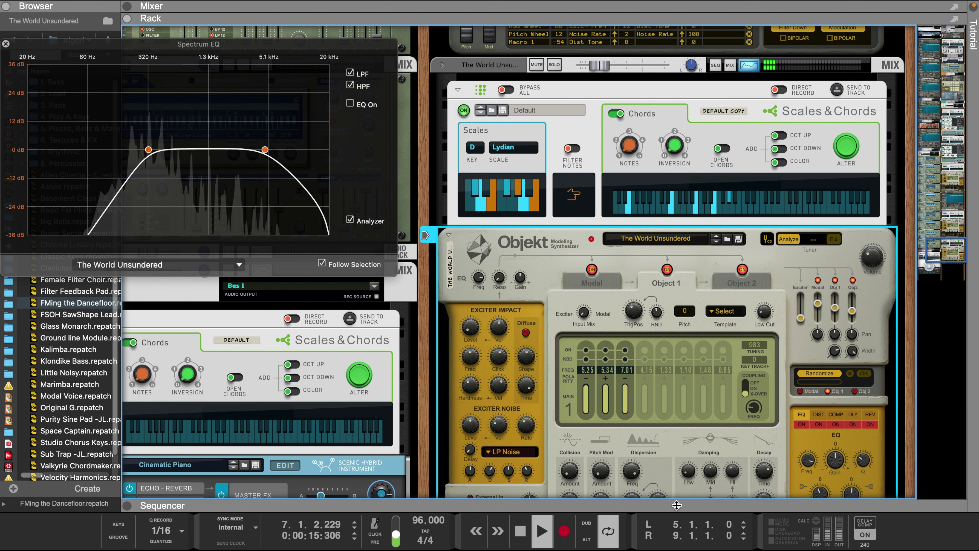
pyautogui.moveTo(677, 507); pyautogui.dragTo(679, 449)
pyautogui.moveTo(683, 386); pyautogui.dragTo(673, 231)
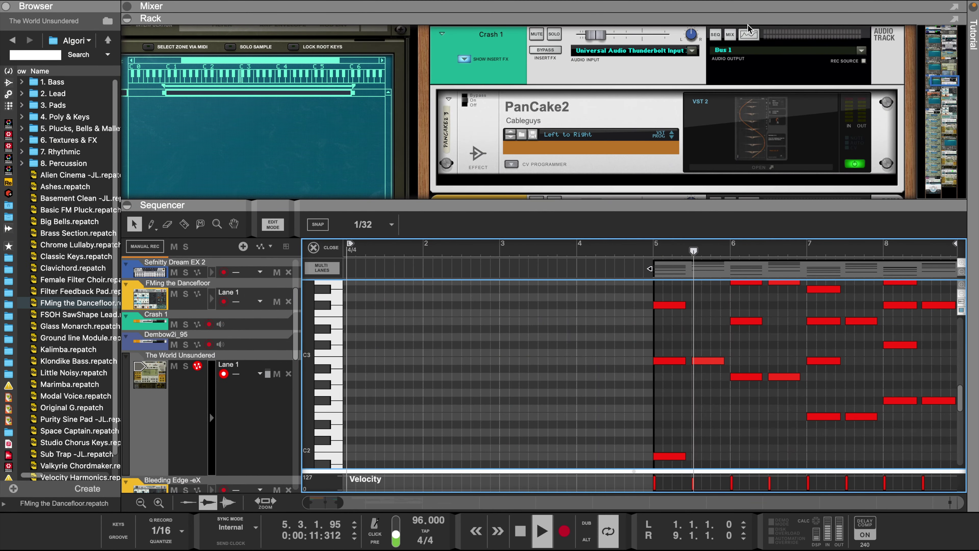
# - Compare the Spectrum EQ curves of FMing the Dancefloor, The World Unsundered and Crash 1, and close the EQ window
pyautogui.scroll(-4, 740, 40)
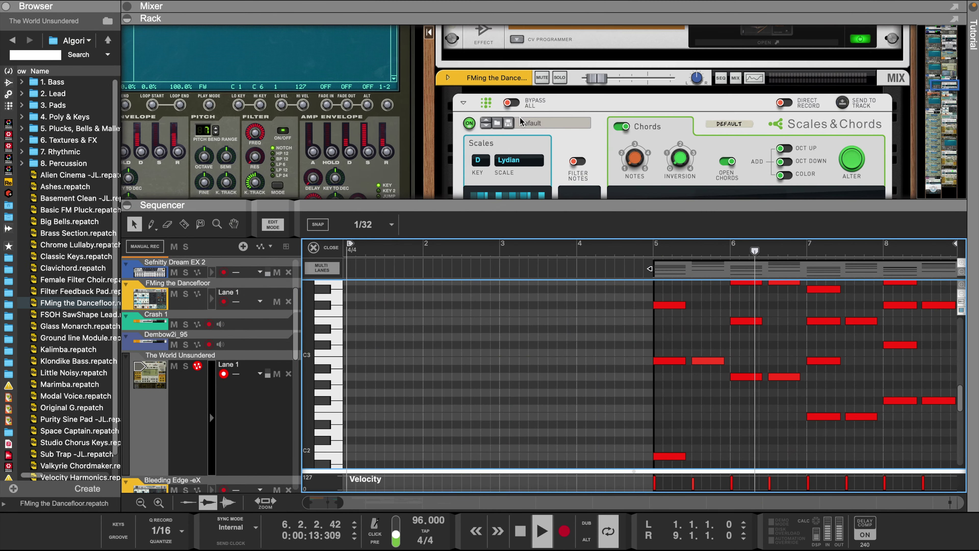
pyautogui.click(753, 79)
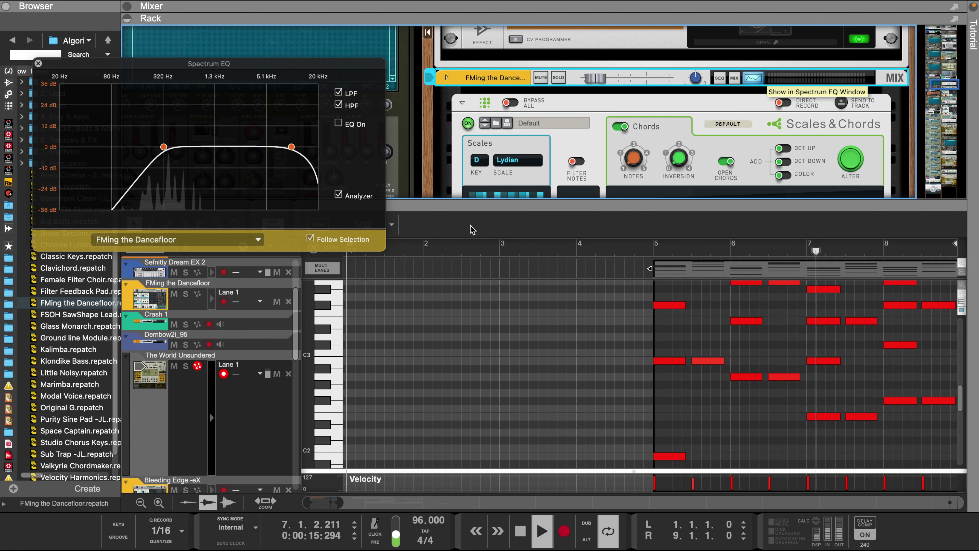
pyautogui.click(181, 419)
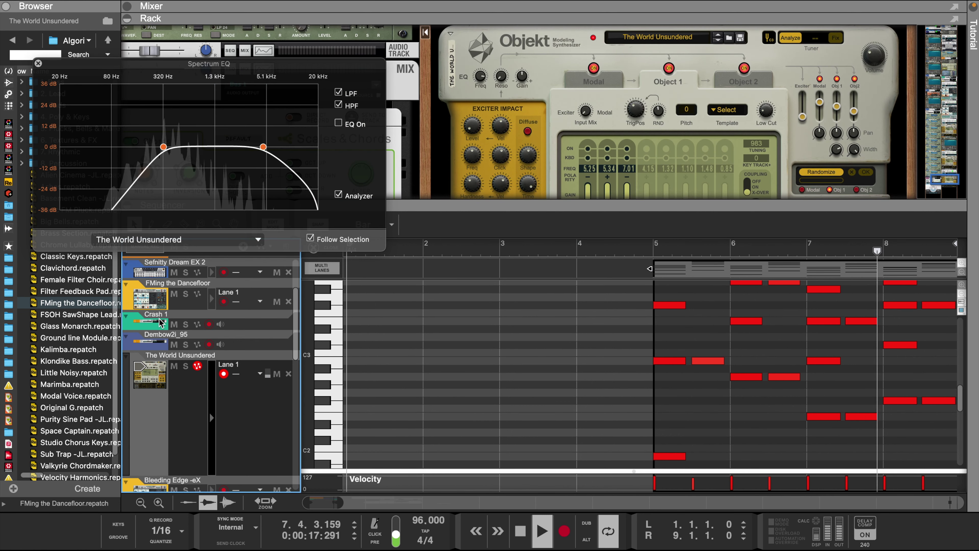
pyautogui.click(181, 315)
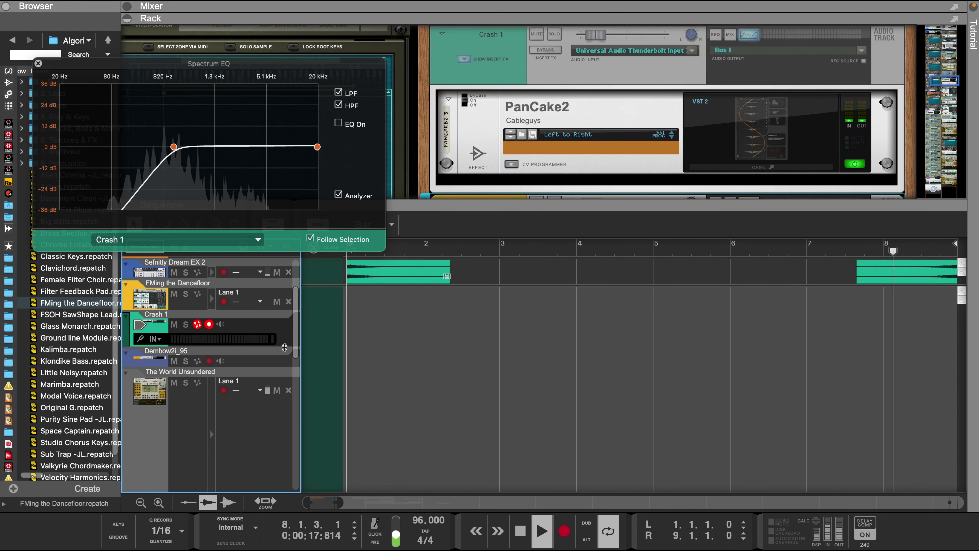
pyautogui.click(39, 63)
# - Close the note editor and zoom the arrangement tracks vertically to view the FMing the Dancefloor and The World Unsundered clips
pyautogui.click(313, 247)
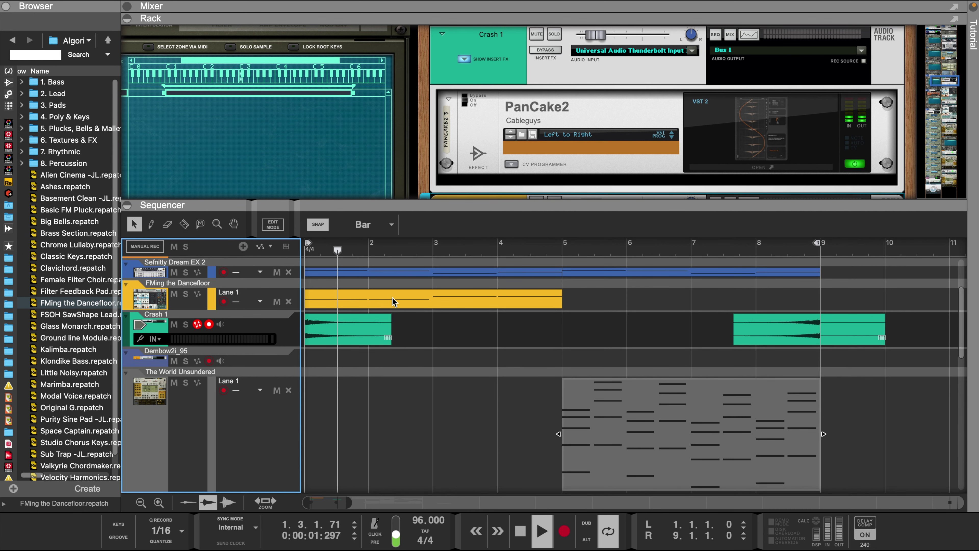
pyautogui.scroll(3, 281, 340)
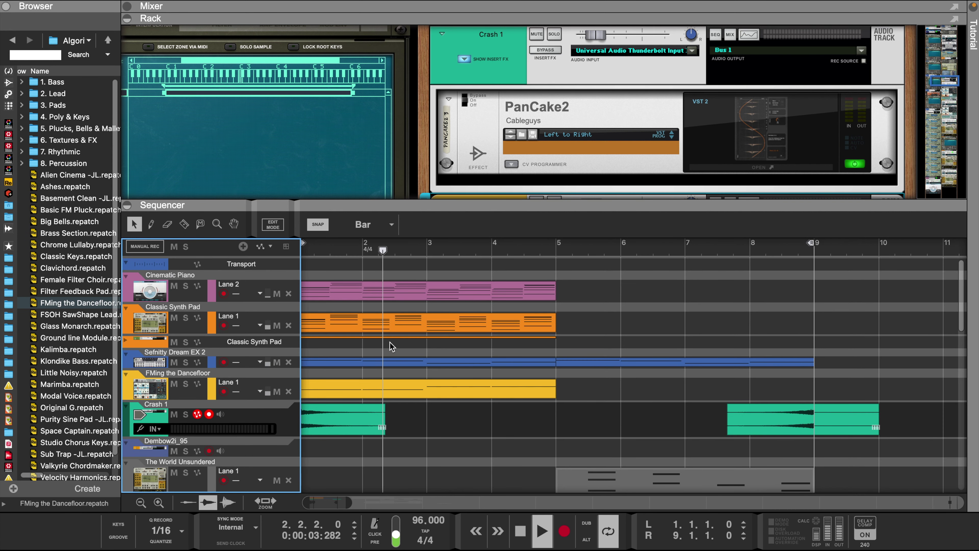
pyautogui.click(158, 502)
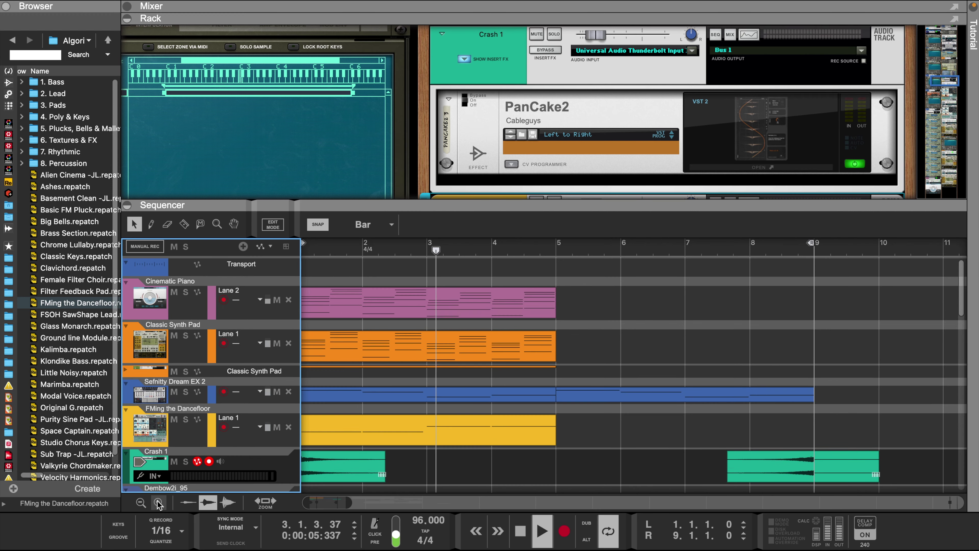
pyautogui.click(158, 502)
pyautogui.scroll(-5, 423, 457)
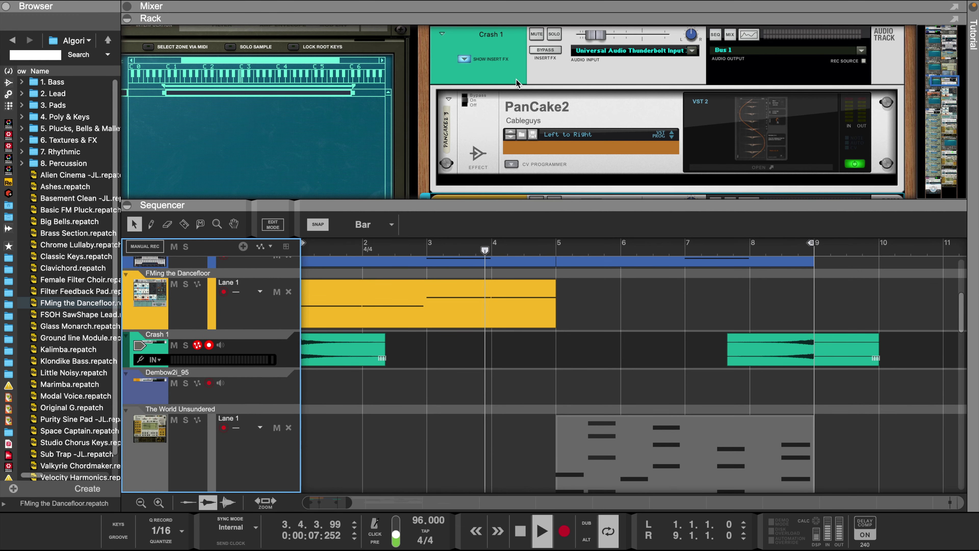
# - Move the Crash 1 mixer channel between Sefnitty Dream EX and Cinematic Piano, check its stereo width, and enlarge the sequencer
pyautogui.moveTo(552, 19); pyautogui.dragTo(585, 295)
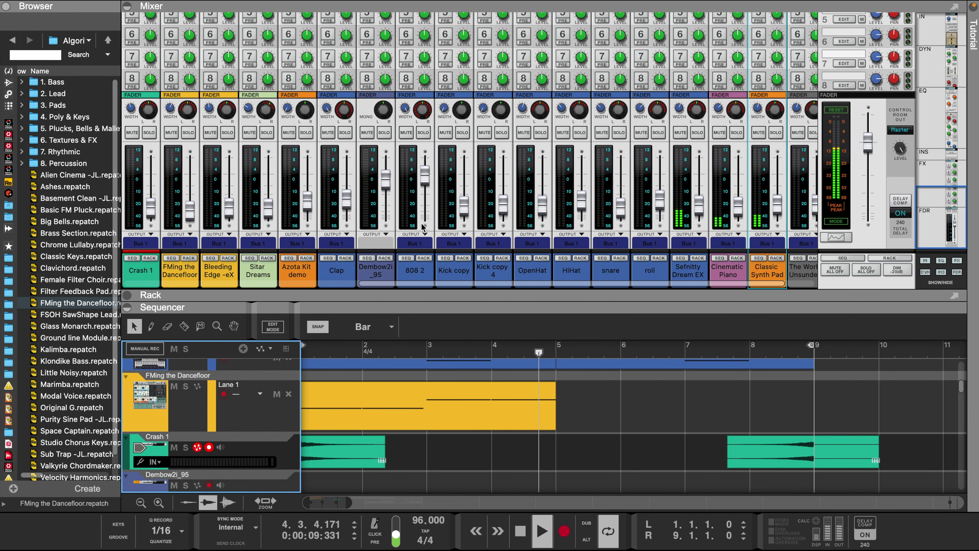
pyautogui.hscroll(-2, 422, 224)
pyautogui.moveTo(149, 273); pyautogui.dragTo(684, 253)
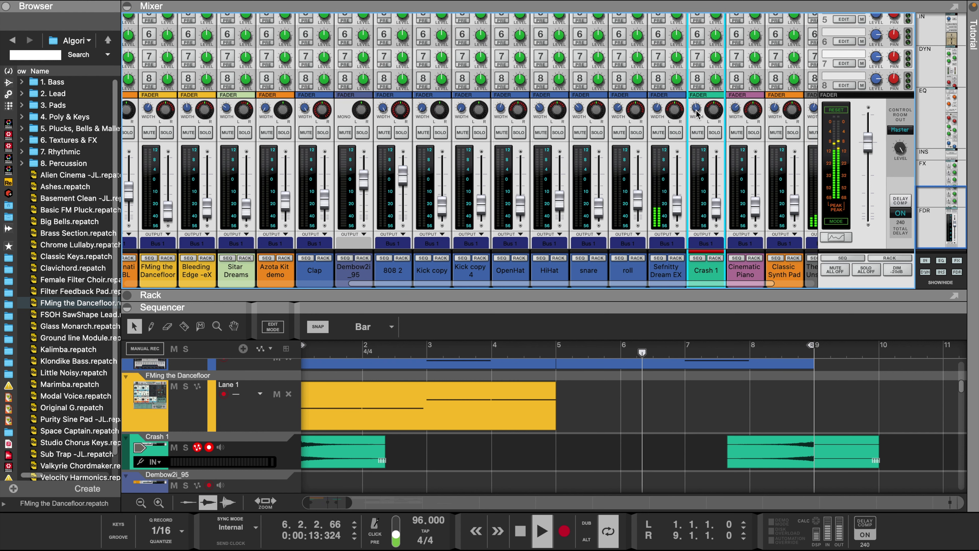
pyautogui.moveTo(697, 109)
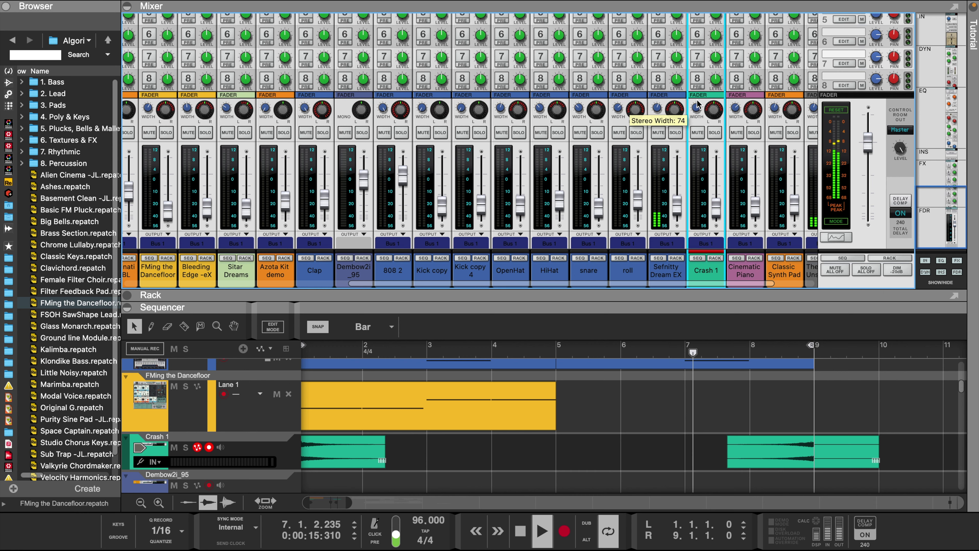
pyautogui.scroll(-5, 663, 448)
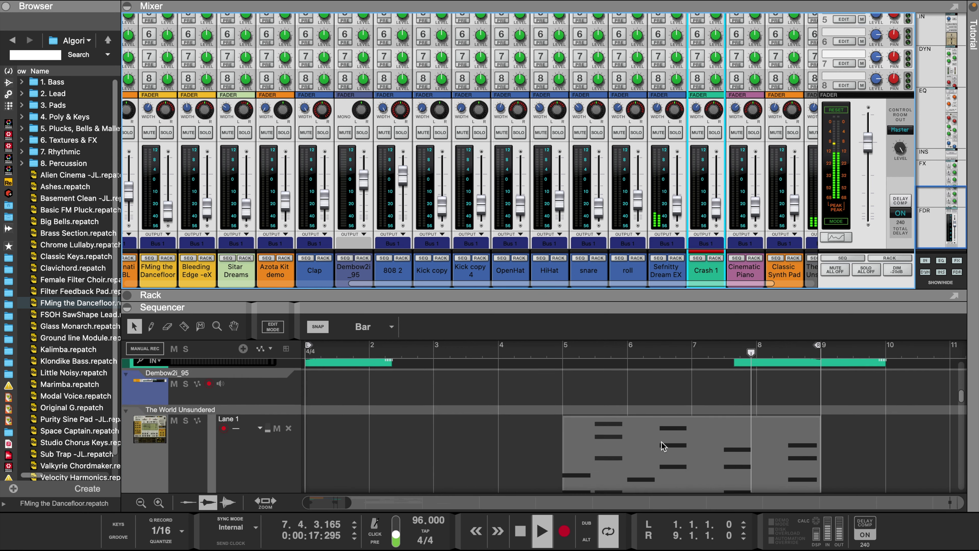
pyautogui.moveTo(657, 295); pyautogui.dragTo(657, 46)
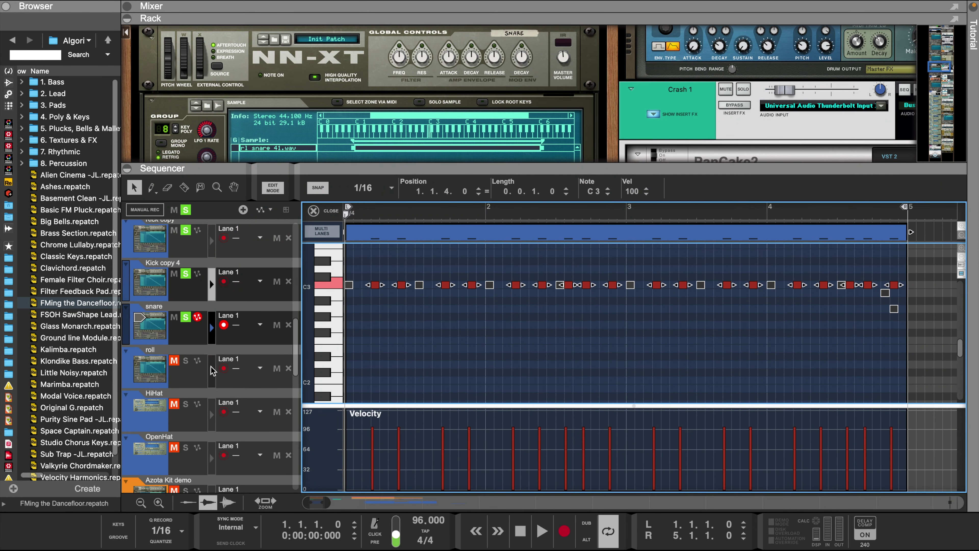
# - Inspect the note patterns of the Kick copy, Kick copy 4 and snare tracks, auditioning C3 on each
pyautogui.keyDown('shift'); pyautogui.click(212, 241); pyautogui.keyUp('shift')
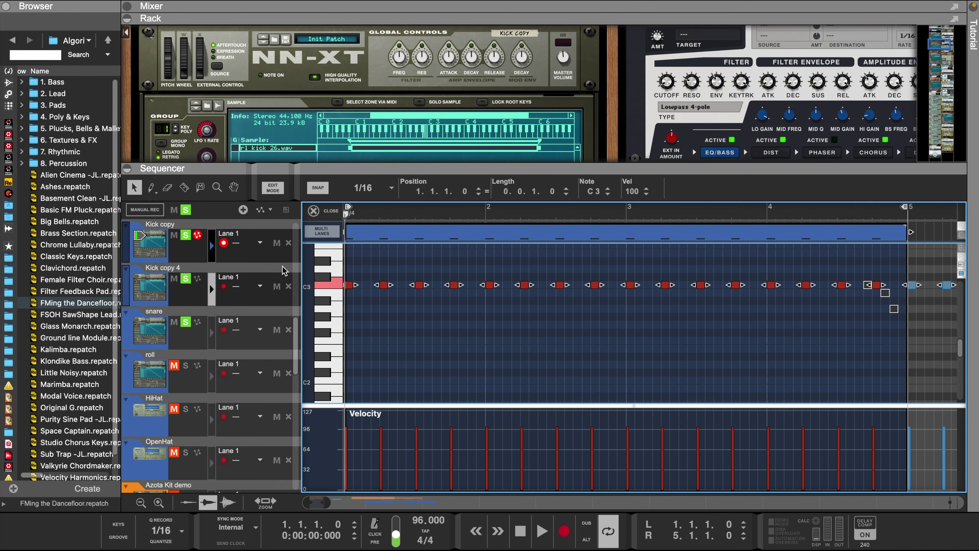
pyautogui.click(338, 283)
pyautogui.click(212, 289)
pyautogui.click(341, 285)
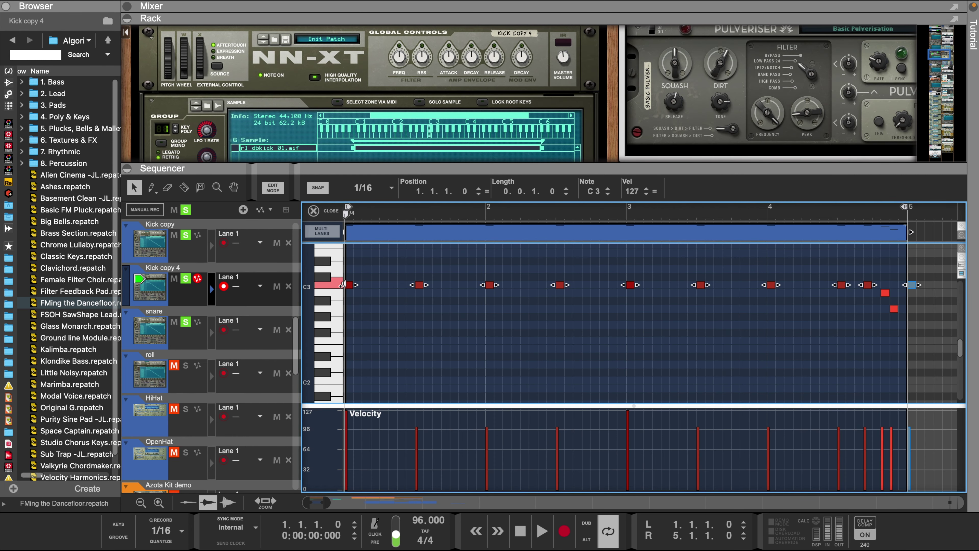
pyautogui.click(212, 332)
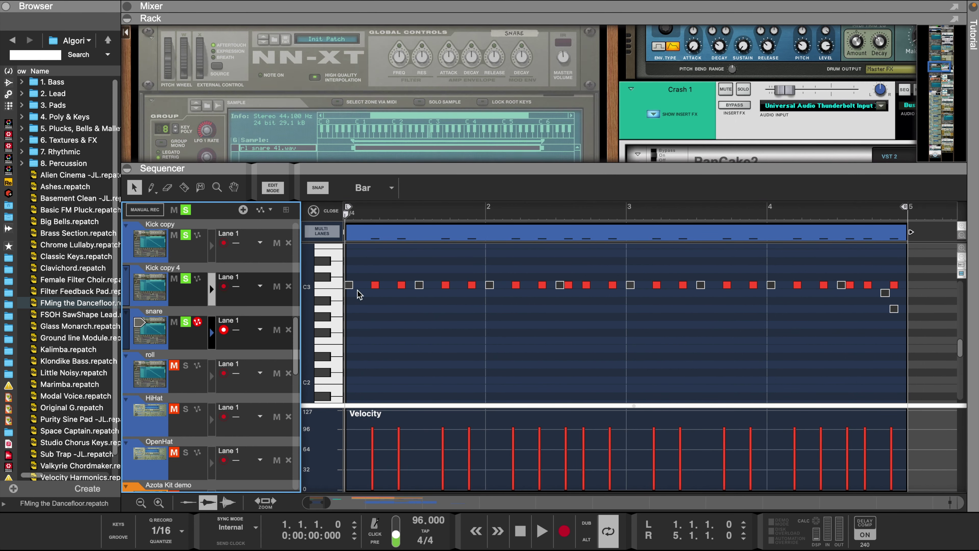
pyautogui.click(340, 283)
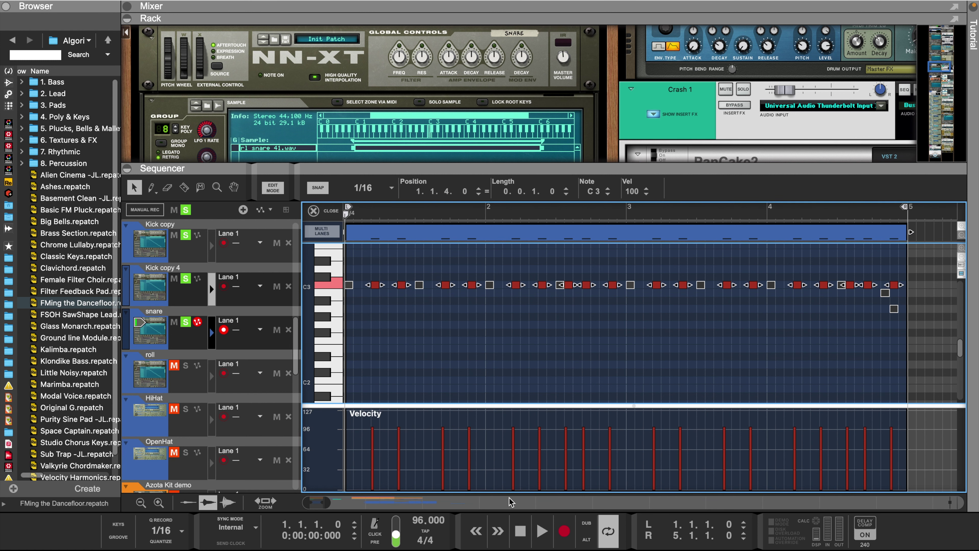
pyautogui.click(211, 245)
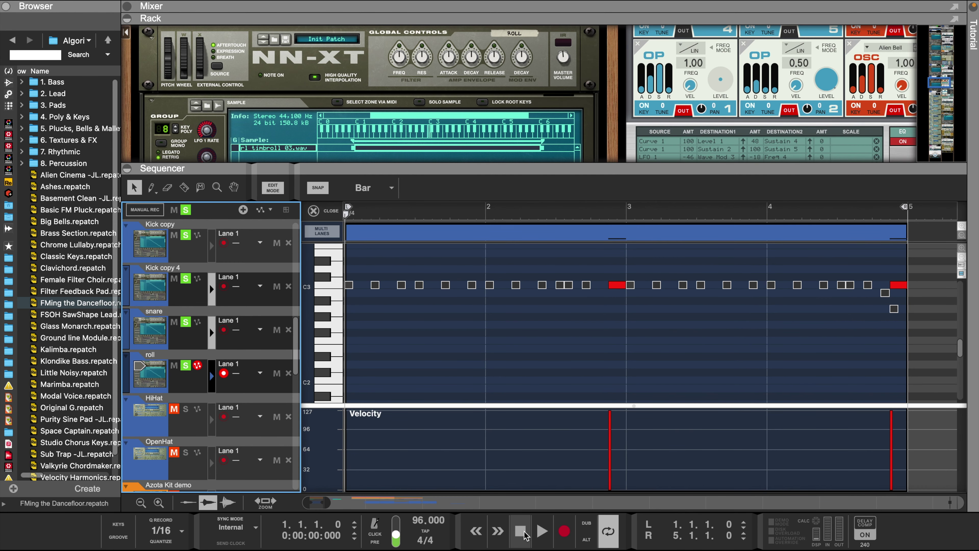
# - Start loop playback and solo the HiHat and OpenHat tracks alongside the kicks, snare and roll, displaying their notes
pyautogui.click(536, 531)
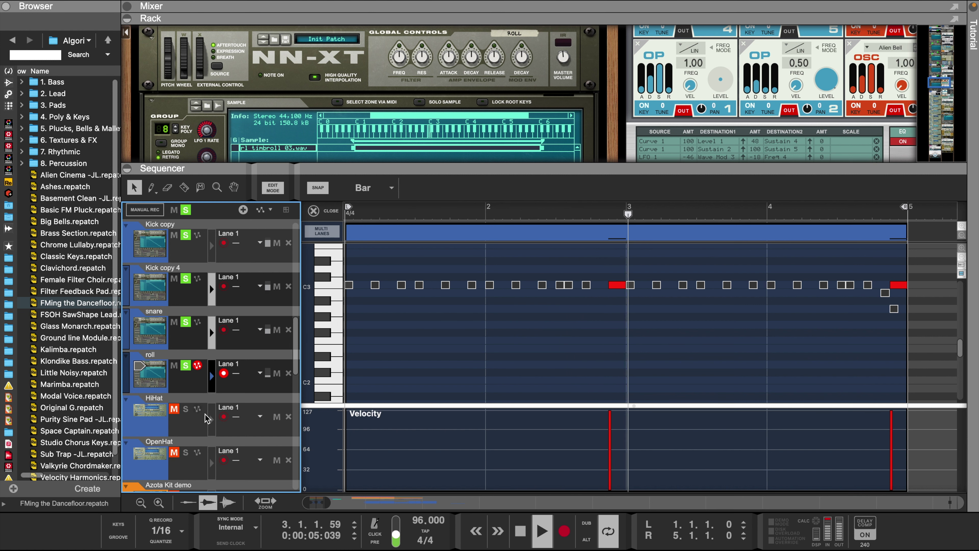
pyautogui.click(182, 411)
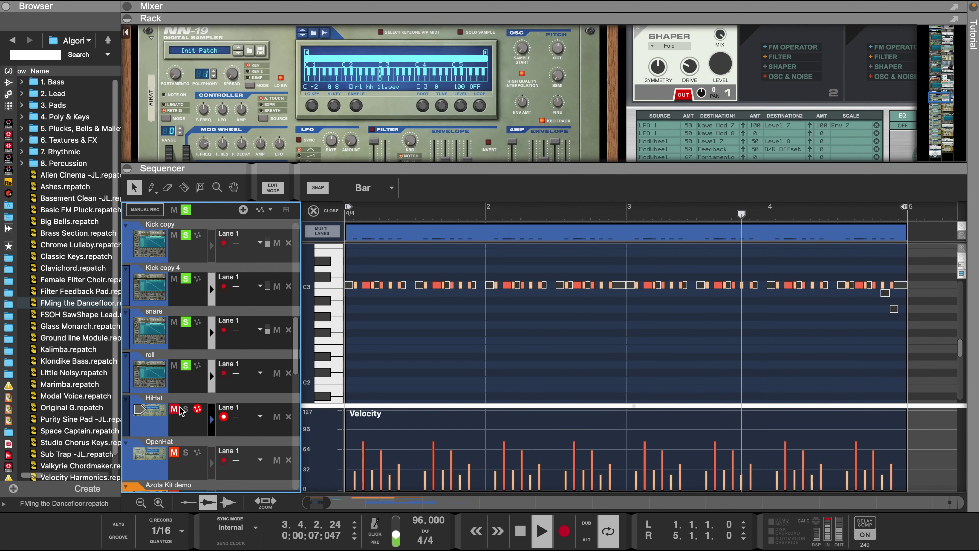
pyautogui.click(186, 410)
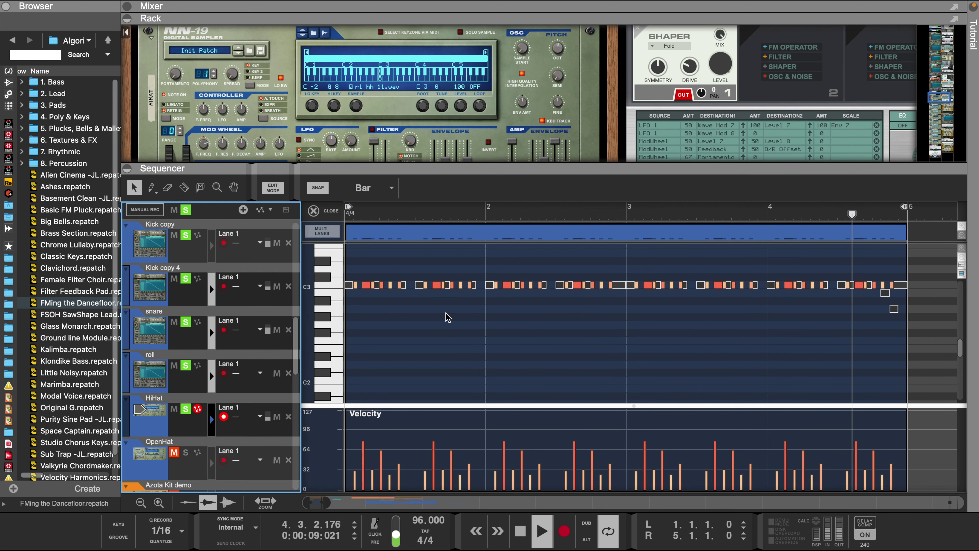
pyautogui.scroll(-2, 208, 403)
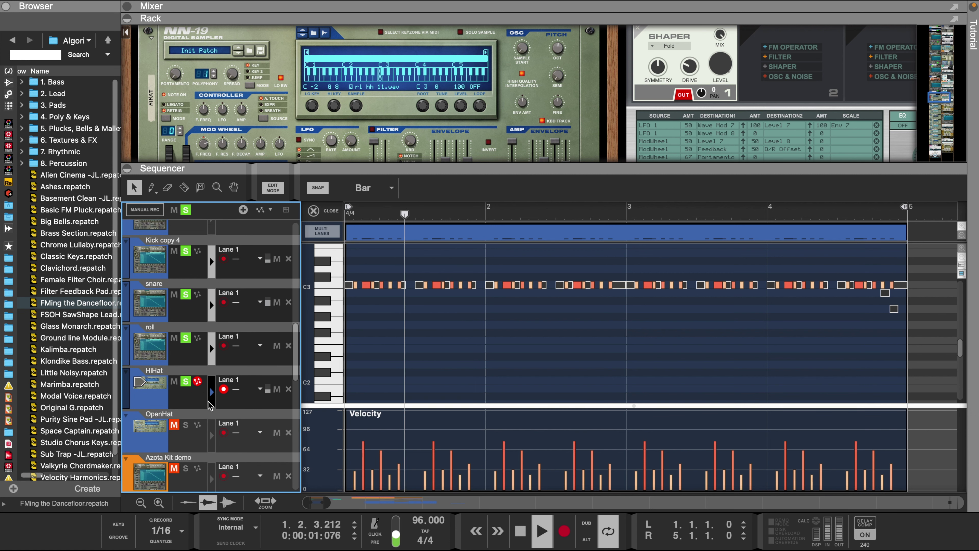
pyautogui.click(212, 438)
pyautogui.click(186, 425)
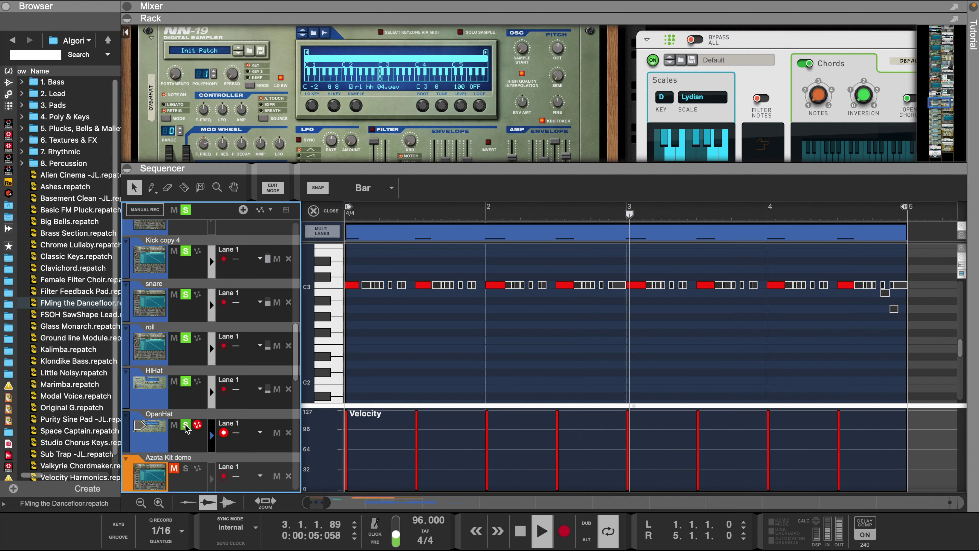
# - During playback, add both Classic Synth Pad tracks and the Sefnitty Dream EX 2 track to the soloed tracks
pyautogui.scroll(2, 420, 366)
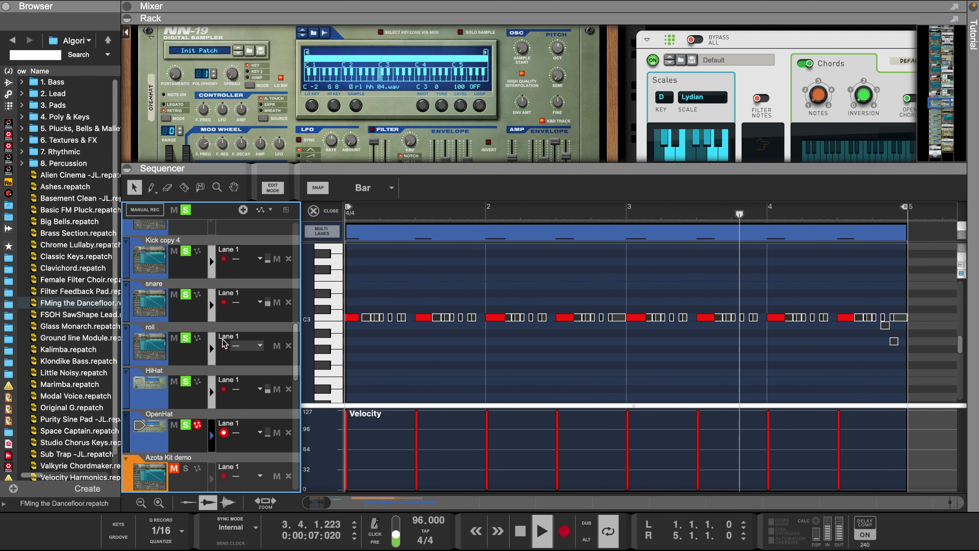
pyautogui.scroll(10, 189, 306)
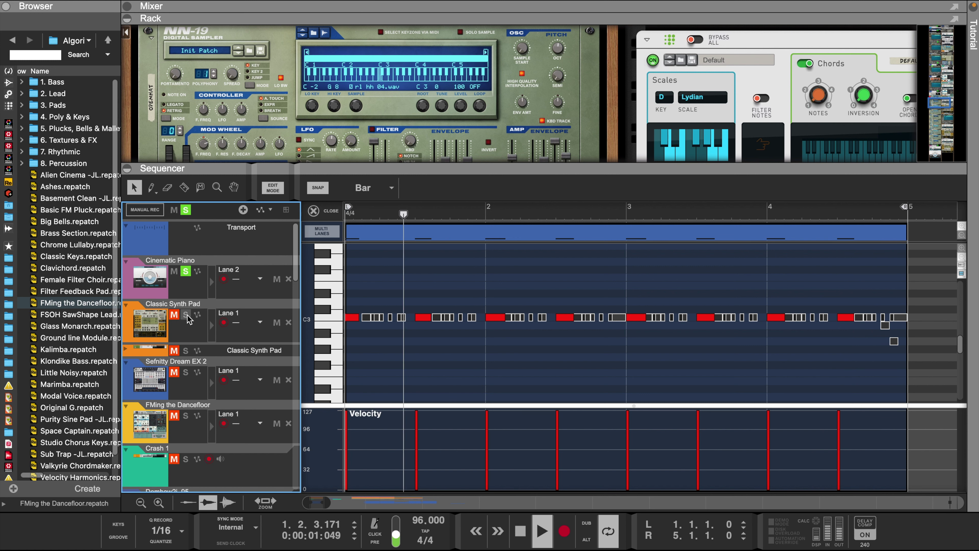
pyautogui.scroll(-1, 188, 318)
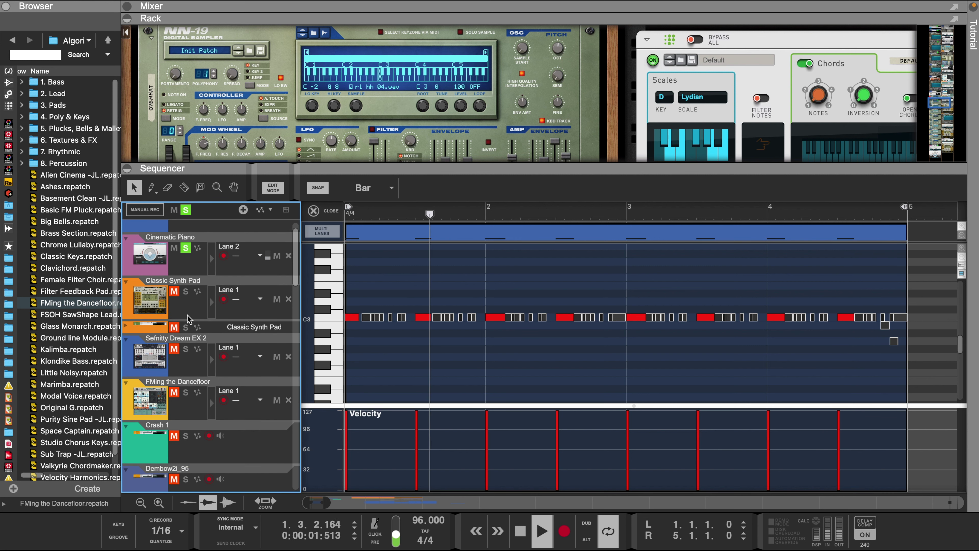
pyautogui.click(186, 292)
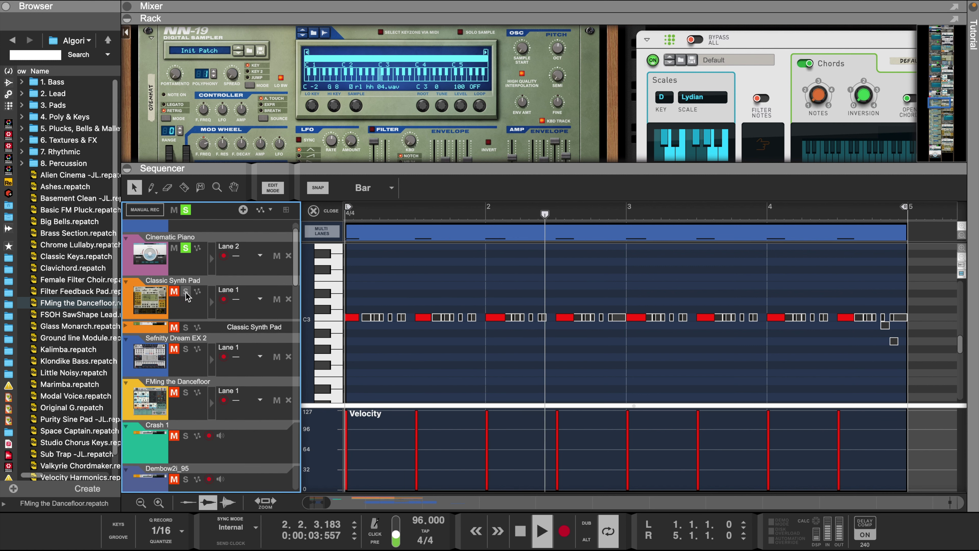
pyautogui.click(185, 327)
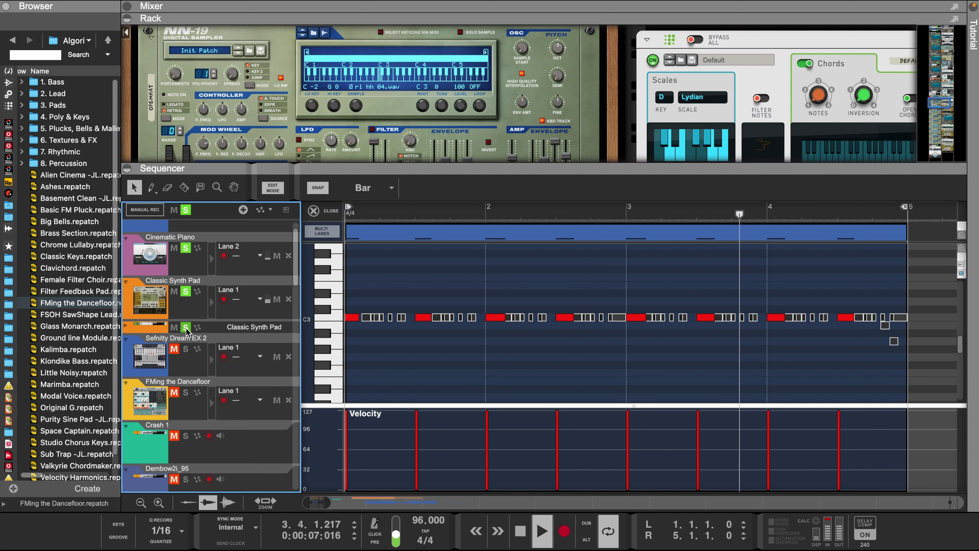
pyautogui.click(186, 349)
pyautogui.scroll(-2, 187, 353)
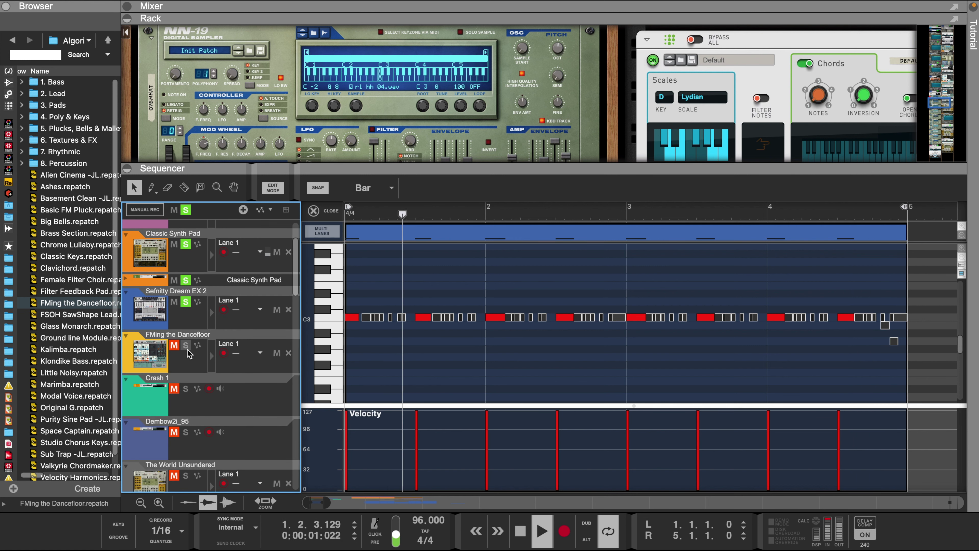